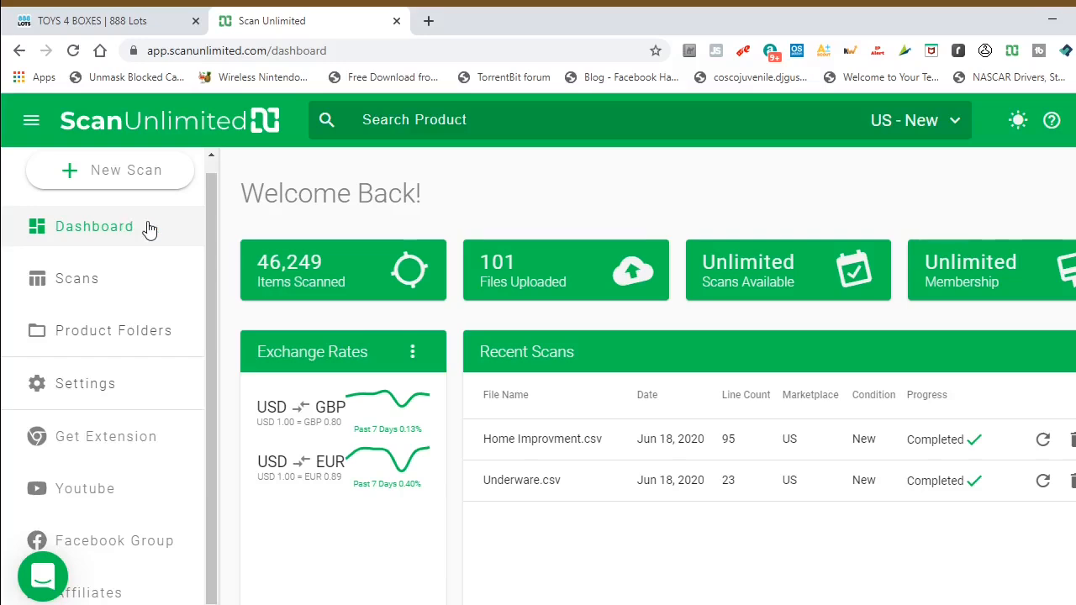
- Delete the existing Home Improvment.csv and Underware.csv scans from the scans list
left_click(139, 293)
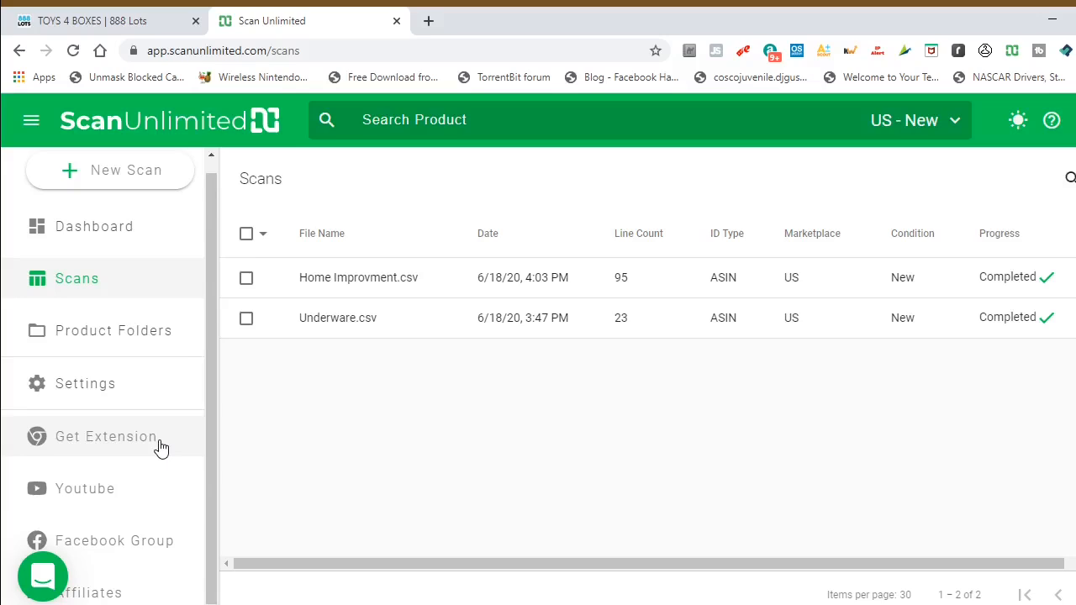
left_click(247, 237)
left_click(247, 237)
left_click(247, 279)
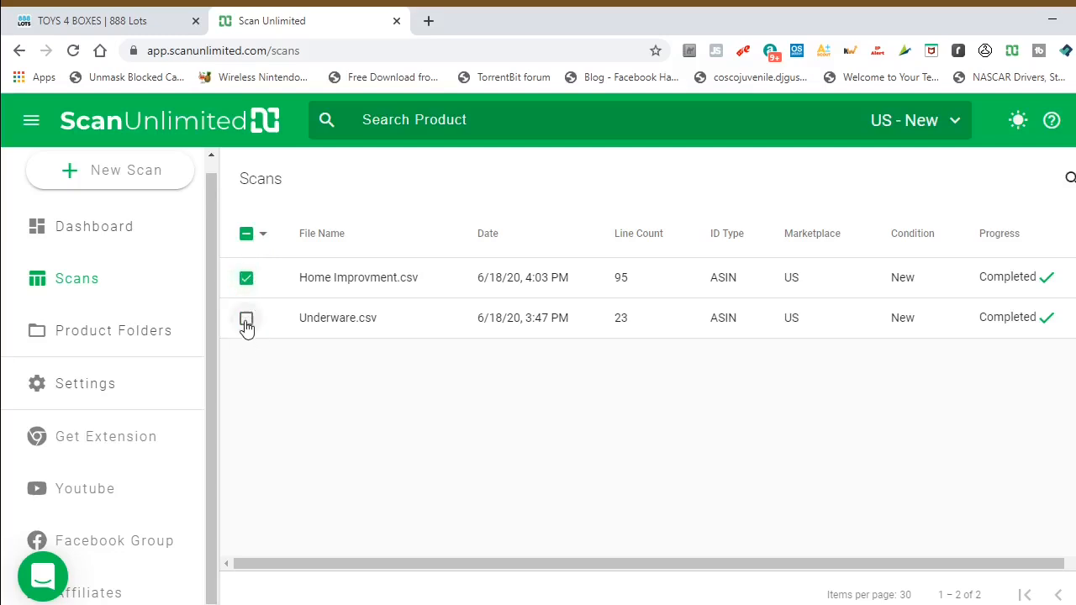
left_click(246, 320)
left_click(264, 237)
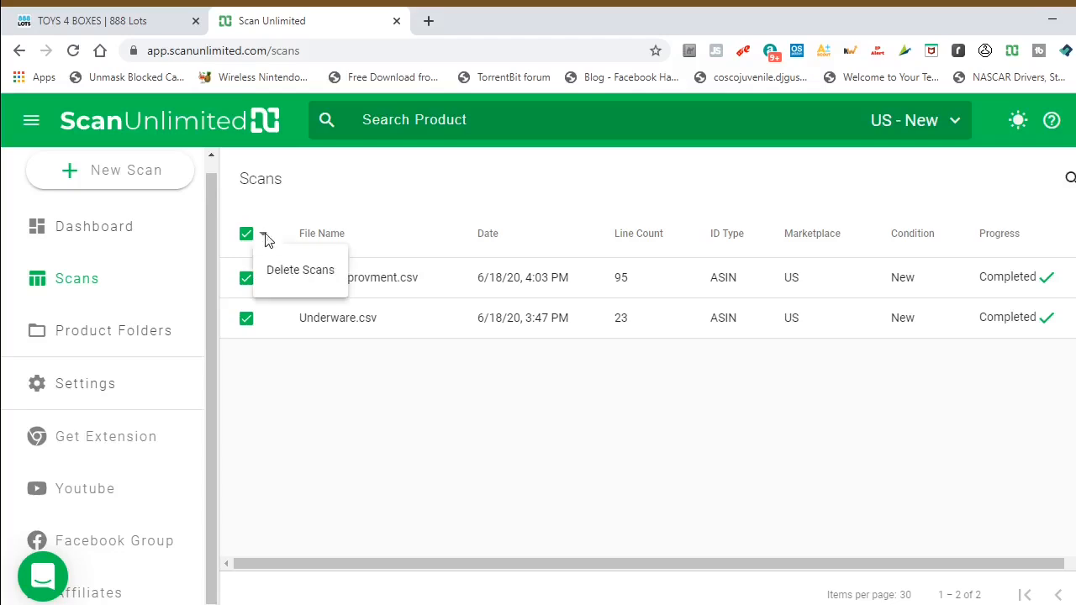
left_click(281, 280)
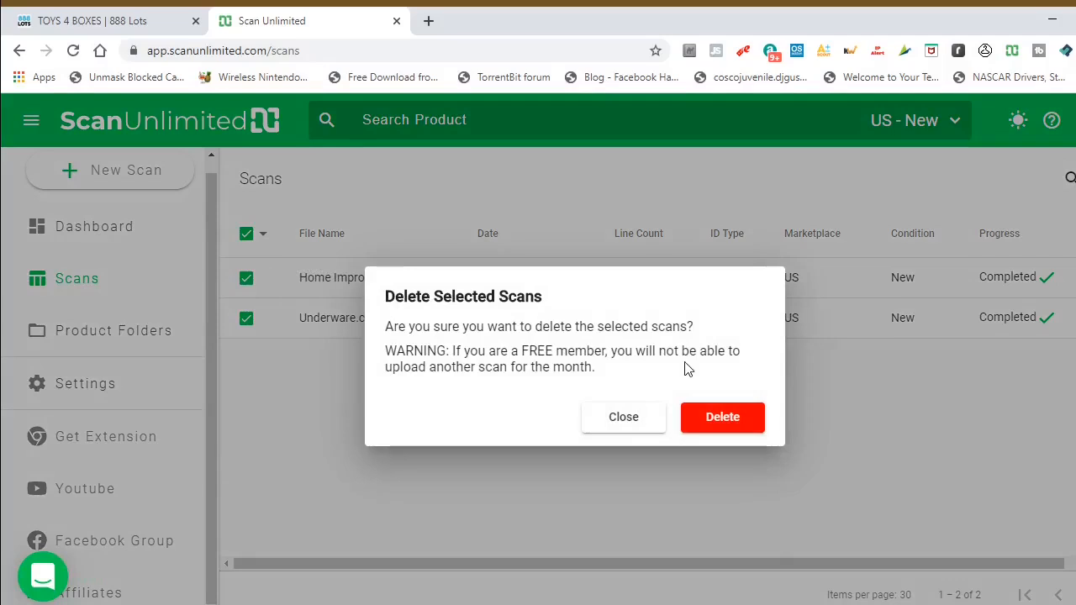
left_click(714, 413)
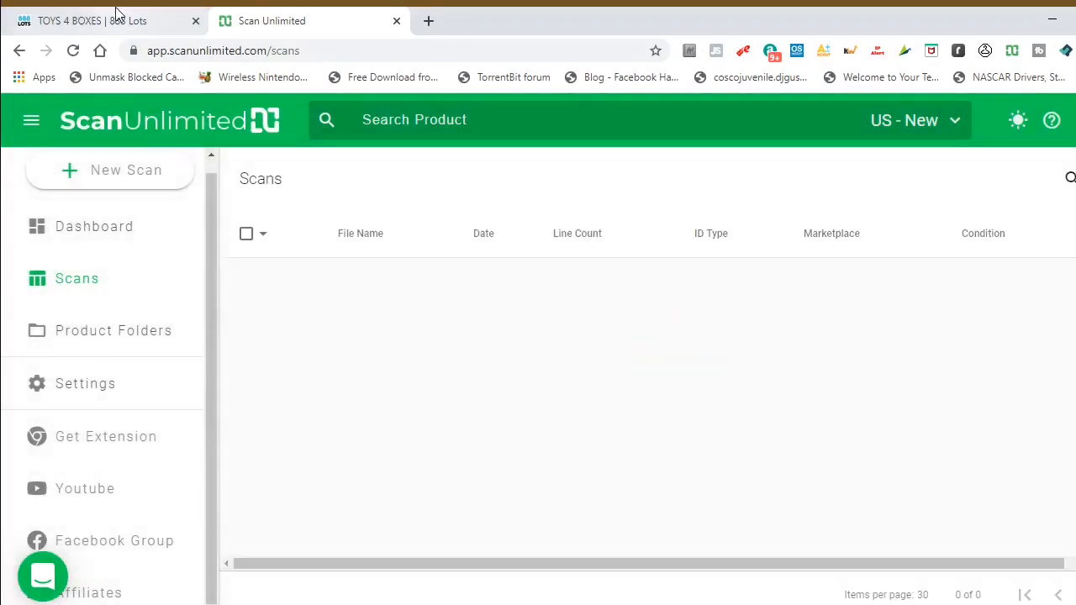
- Start a new scan, and export the TOYS 4 BOXES lot manifest to Excel from the 888 Lots page
left_click(118, 170)
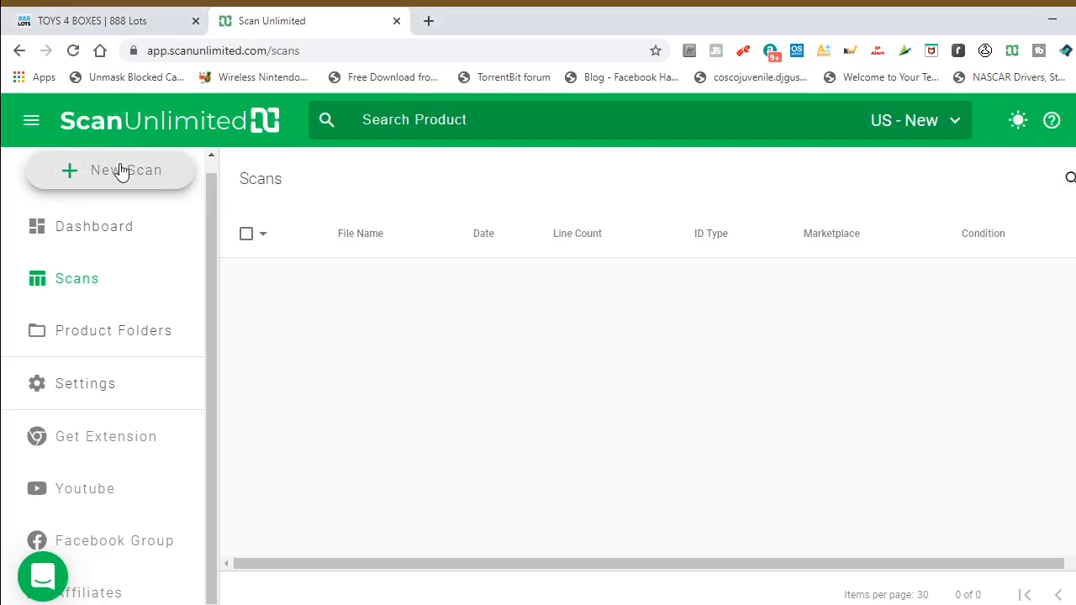
left_click(137, 21)
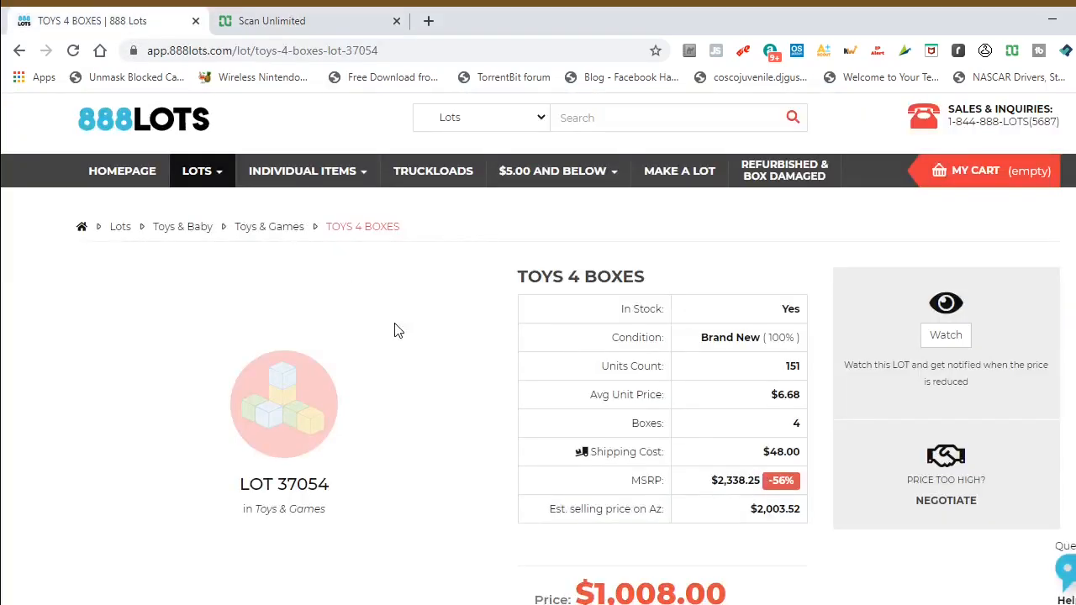
scroll(399, 331, "down", 4)
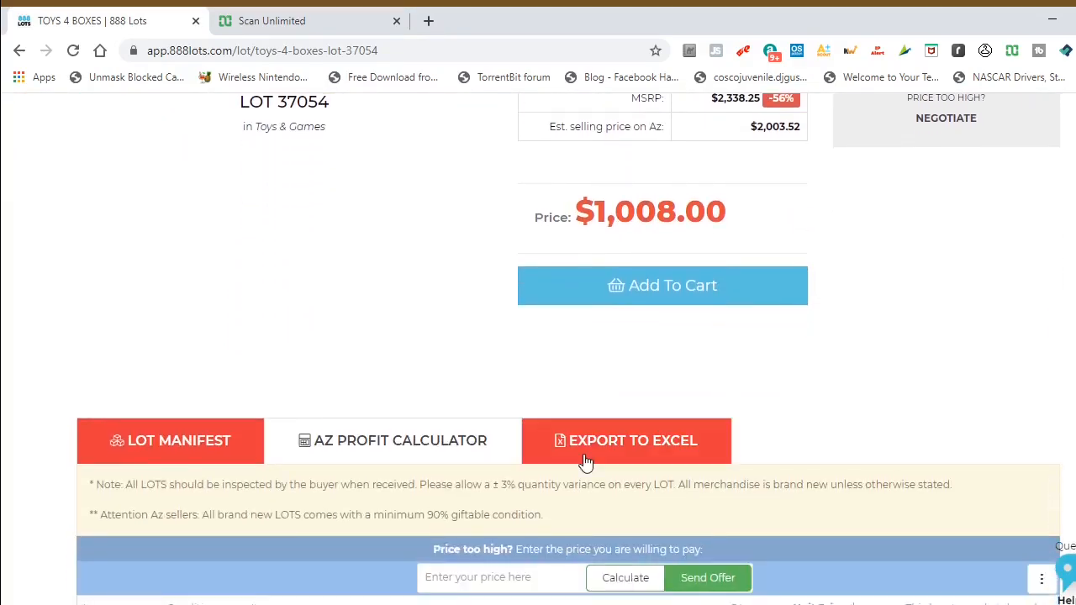
left_click(586, 462)
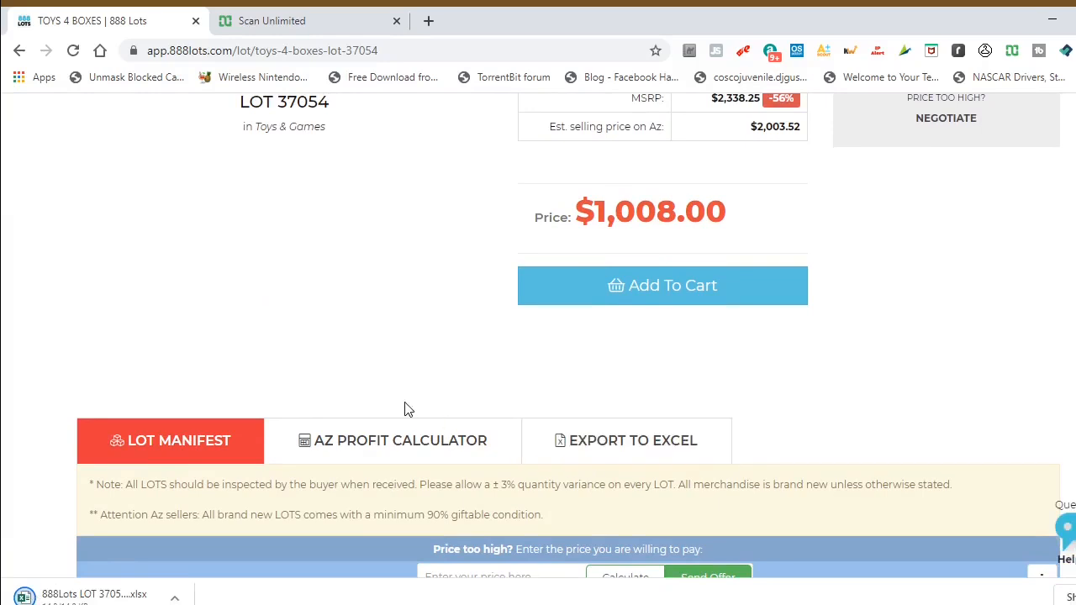
left_click(236, 26)
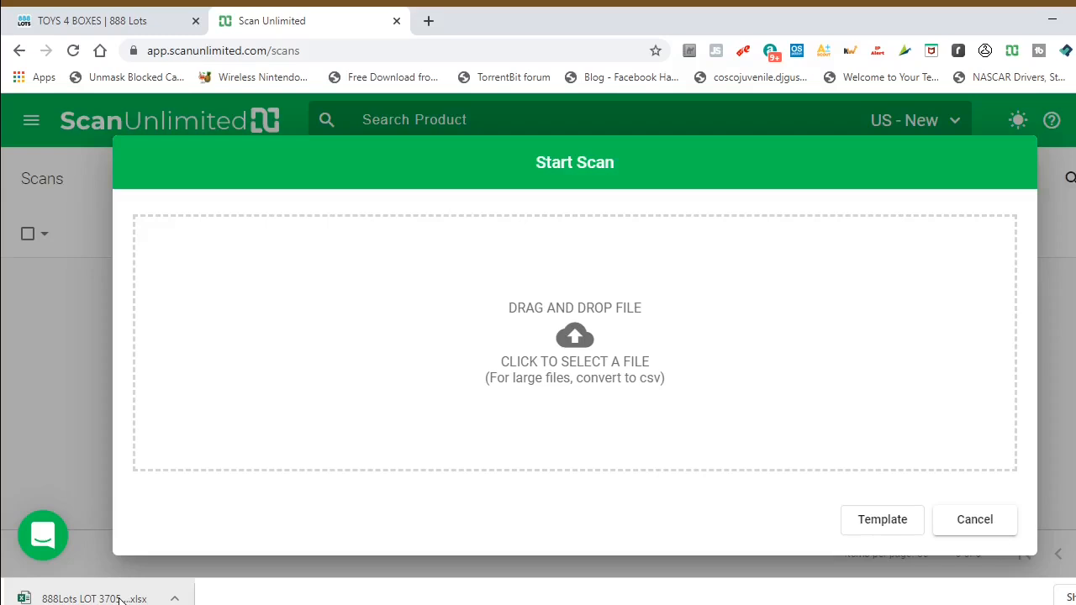
left_click_drag(119, 598, 394, 367)
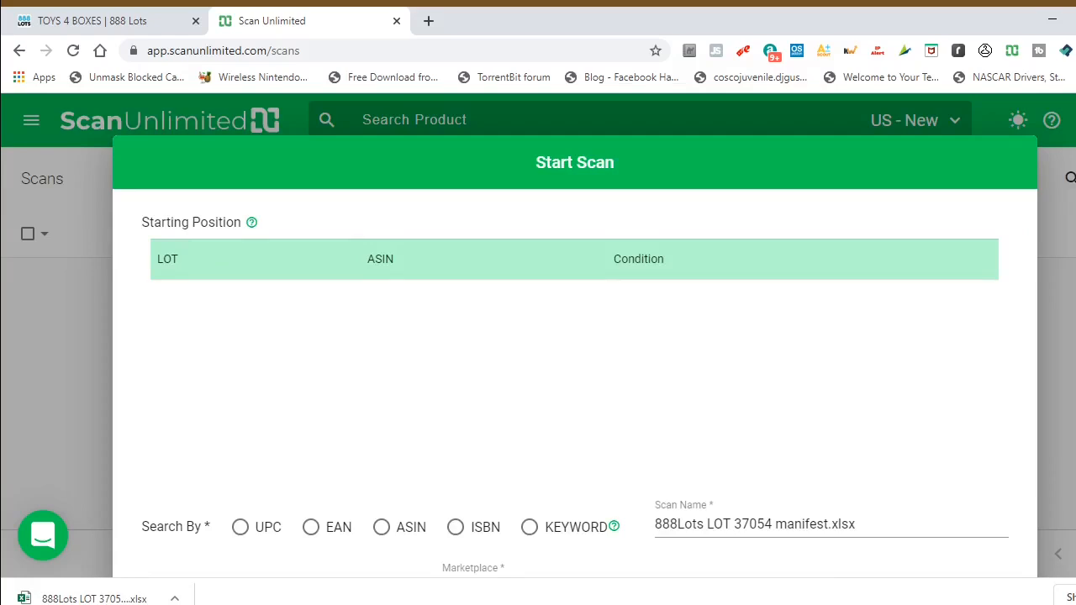
scroll(564, 355, "down", 3)
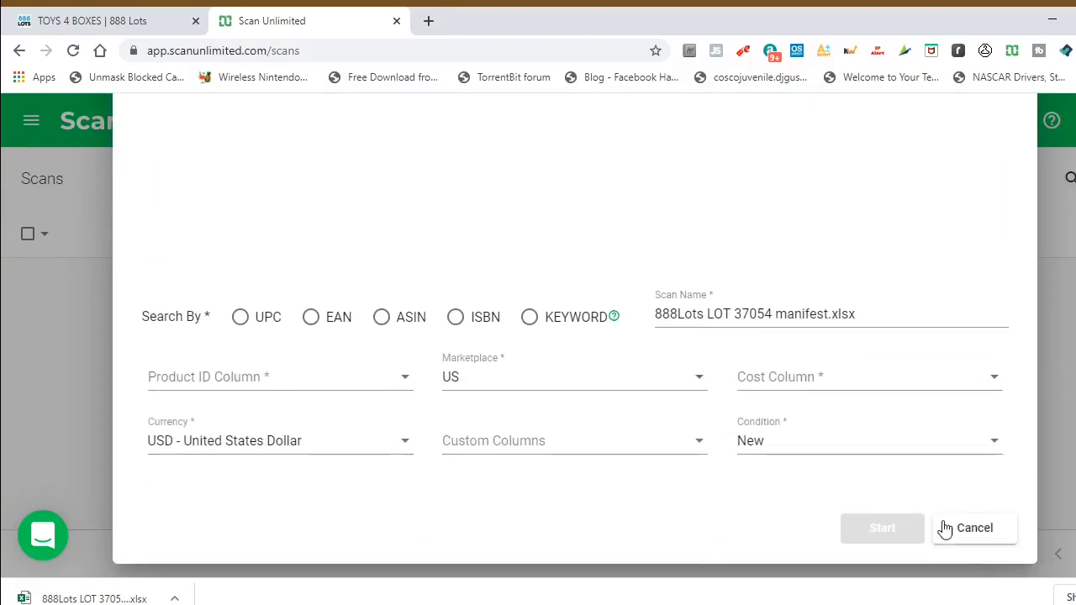
left_click(953, 526)
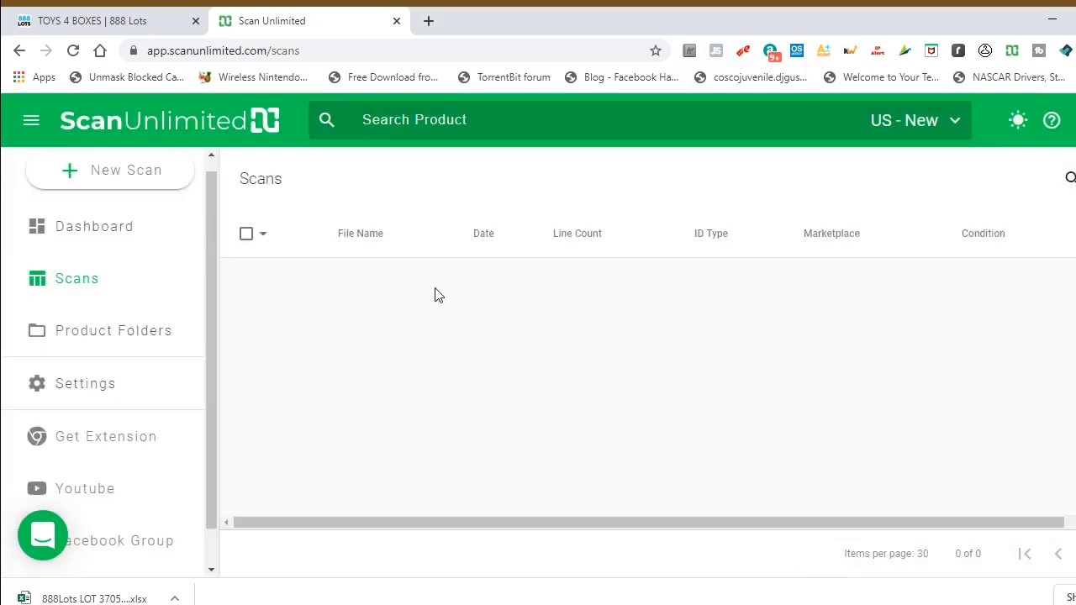
- Start a new scan, open the downloaded lot manifest, and load its CSV version, Toys.csv, as the scan file
left_click(164, 178)
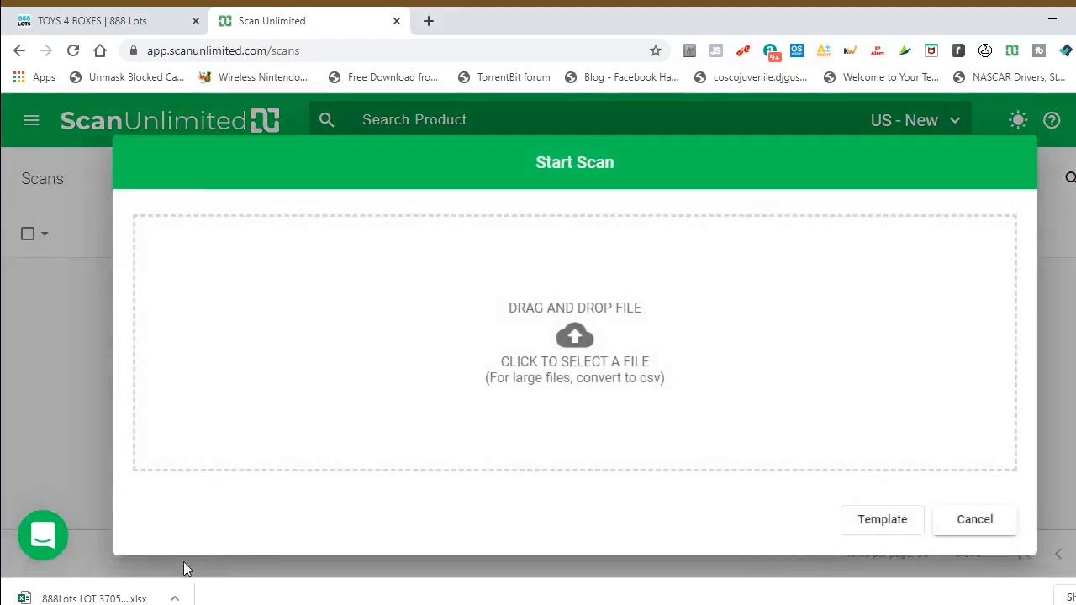
left_click(93, 597)
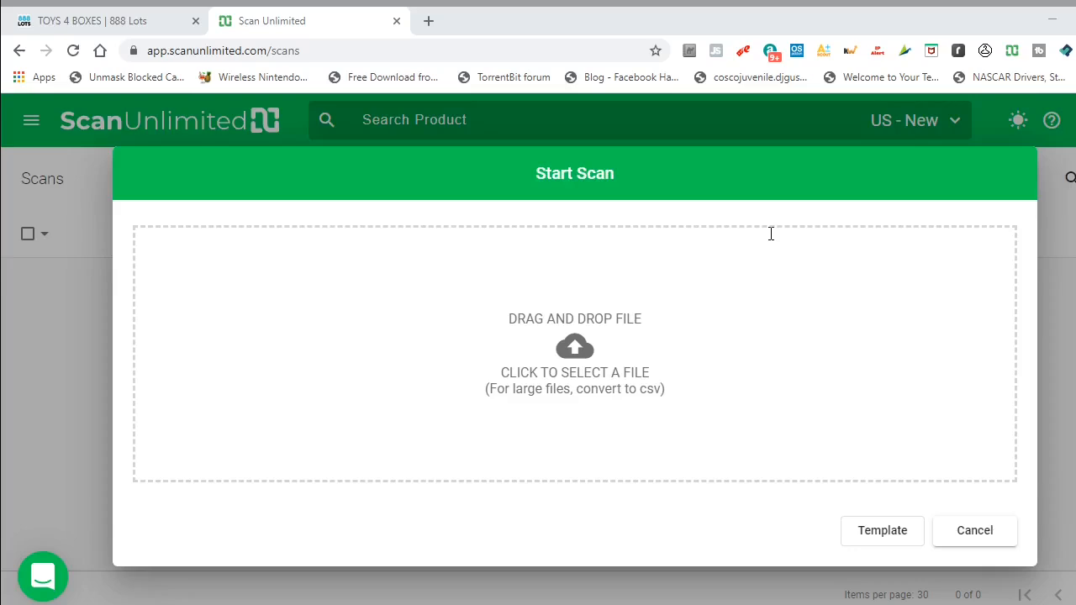
left_click(770, 233)
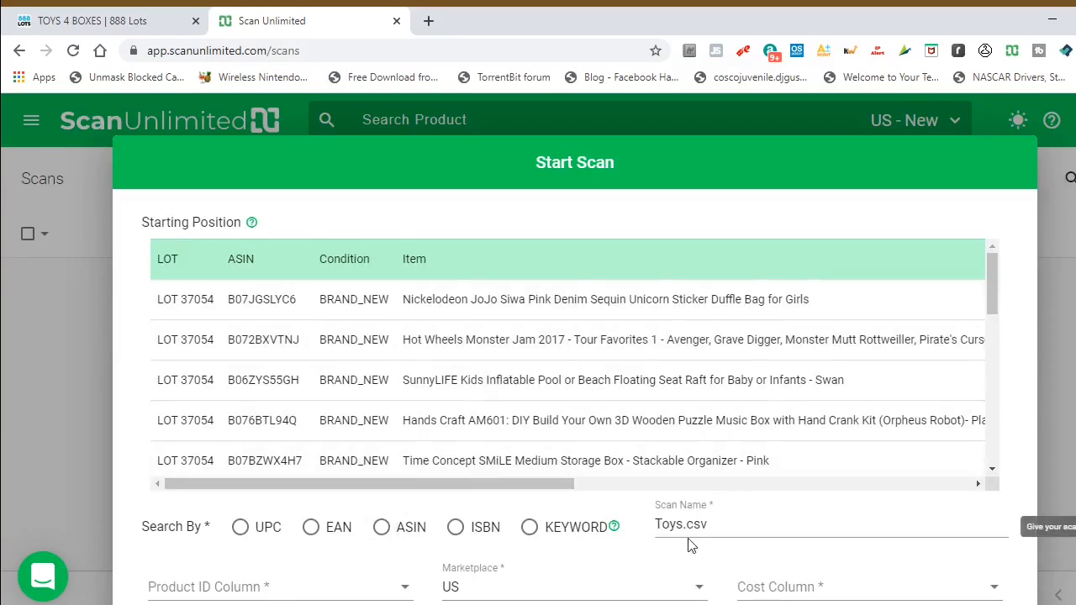
- Configure the scan to search by ASIN, with ASIN as the product ID column and Unit Price as the cost column
left_click(382, 527)
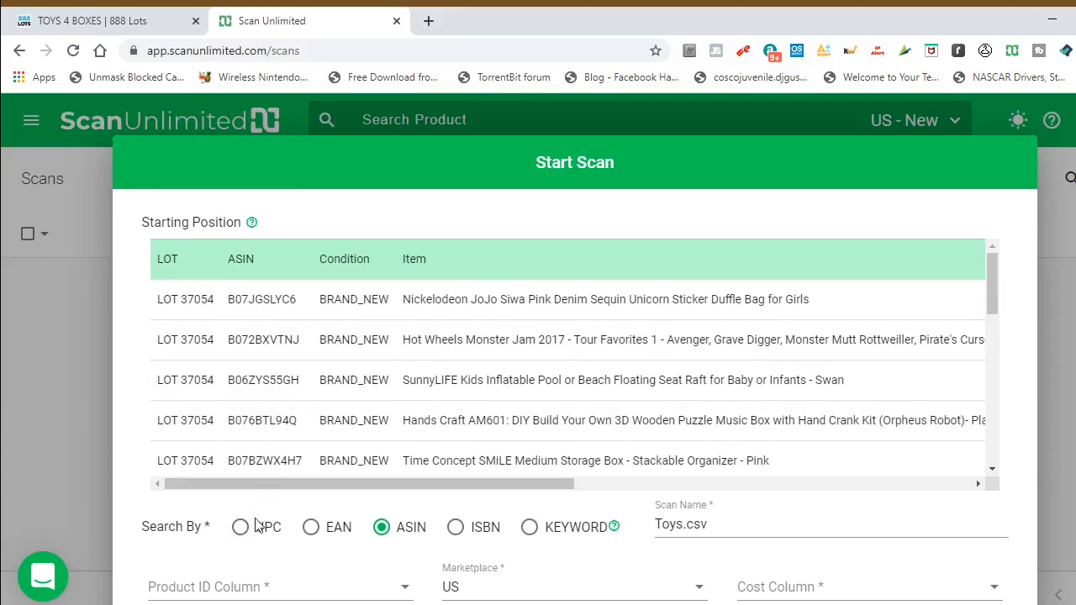
scroll(257, 525, "down", 2)
left_click(391, 401)
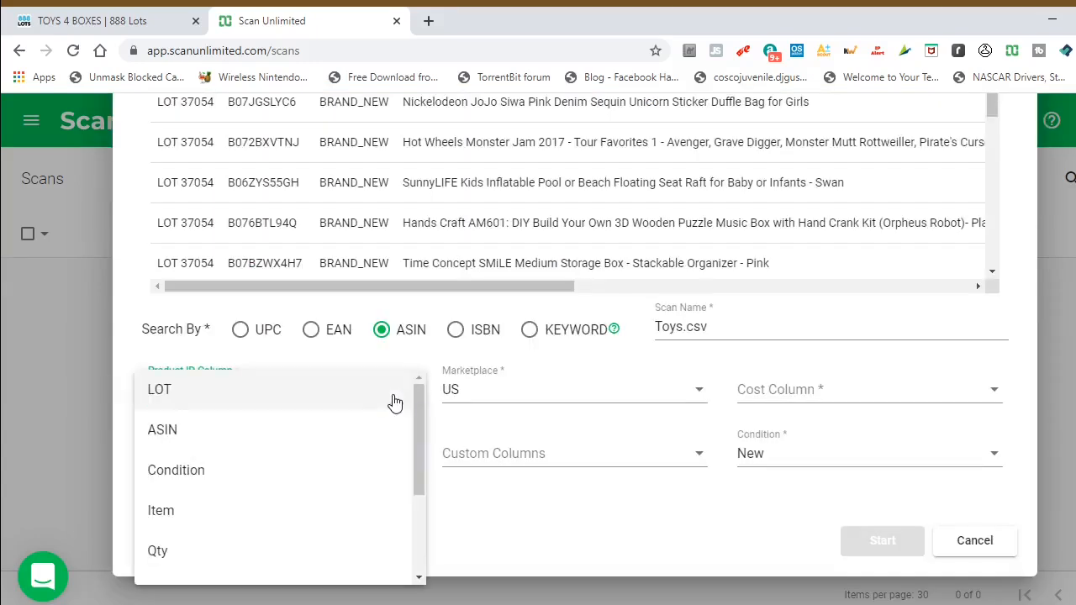
left_click(386, 434)
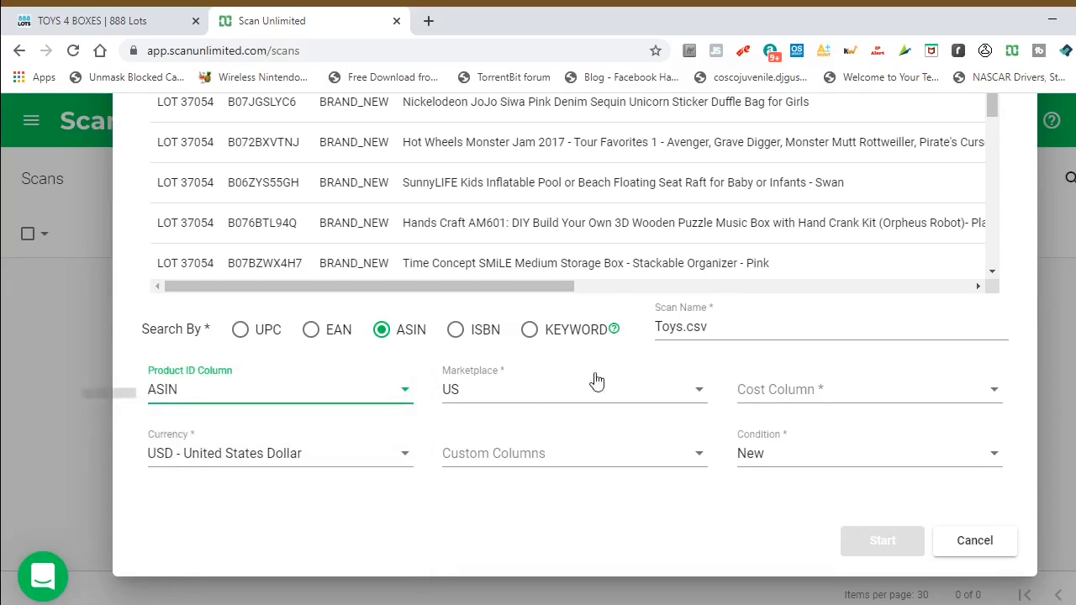
left_click(993, 389)
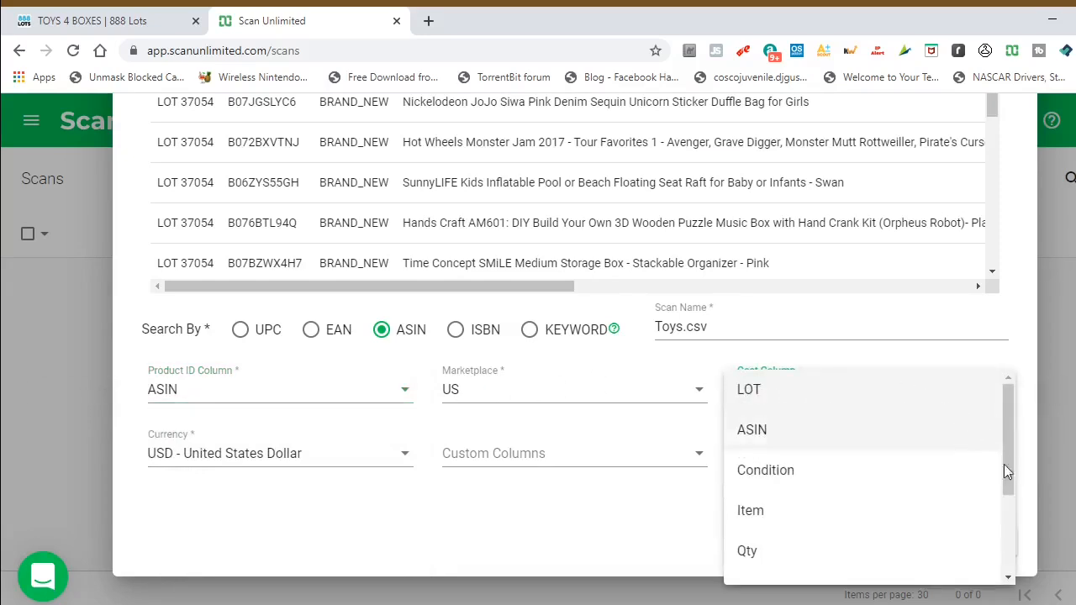
scroll(1013, 519, "down", 2)
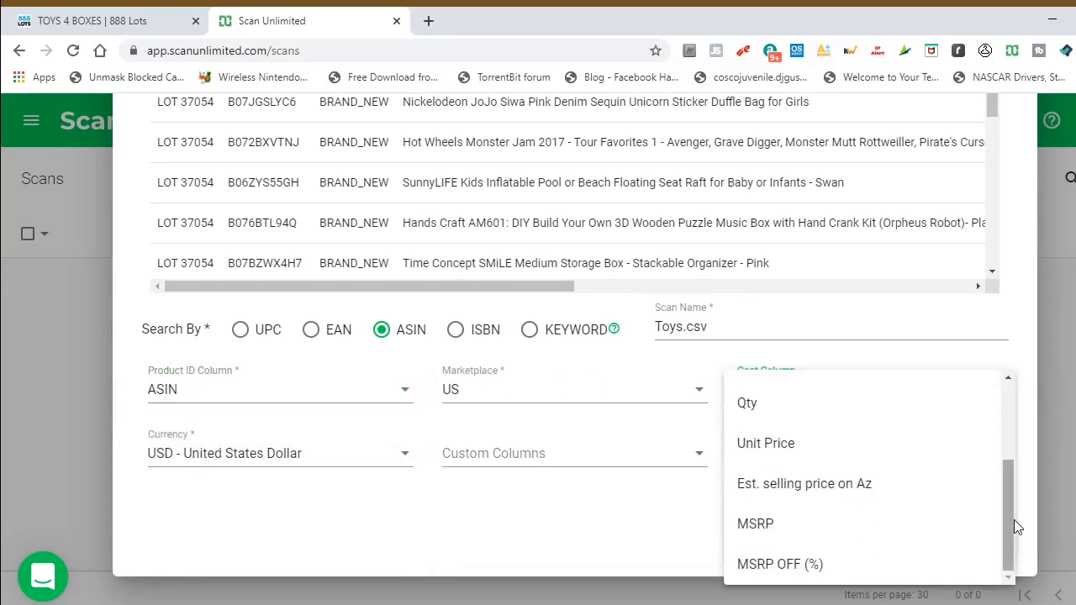
left_click(958, 456)
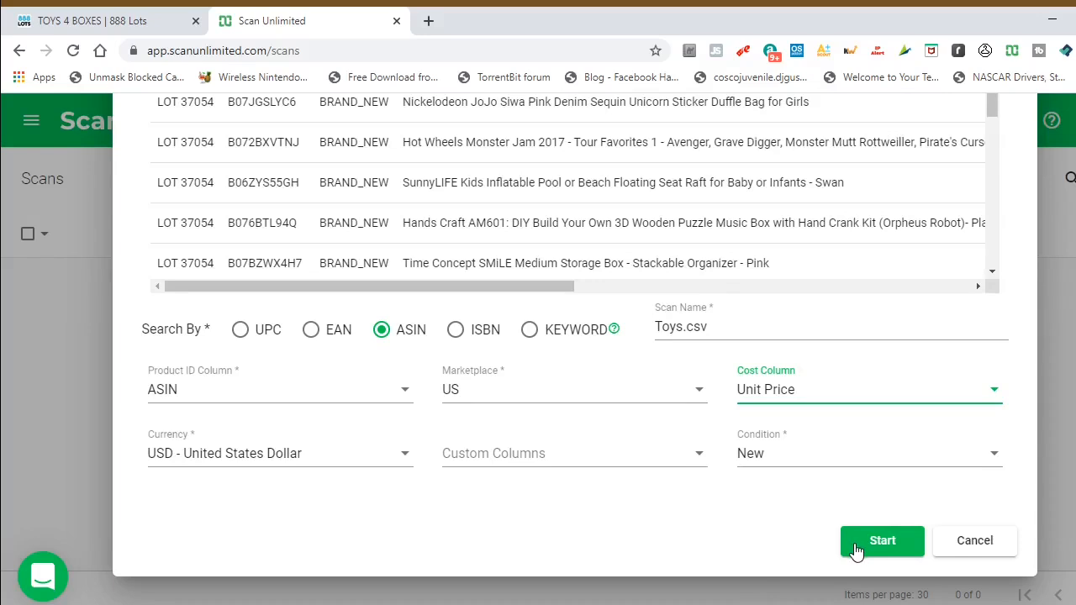
- Review the available custom columns without choosing any, and start the Toys.csv scan
left_click(698, 460)
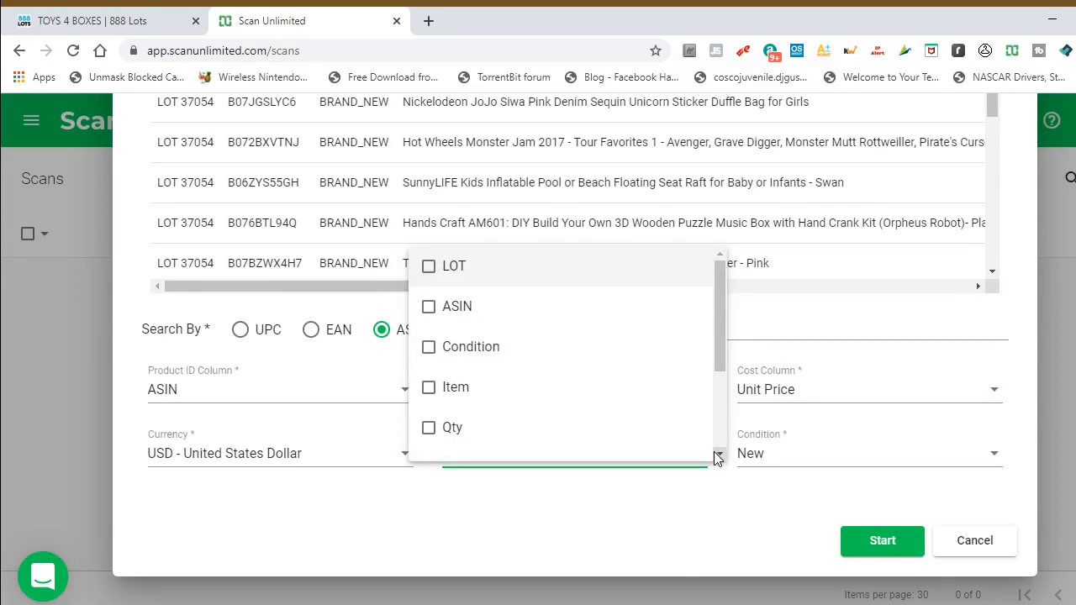
left_click(719, 458)
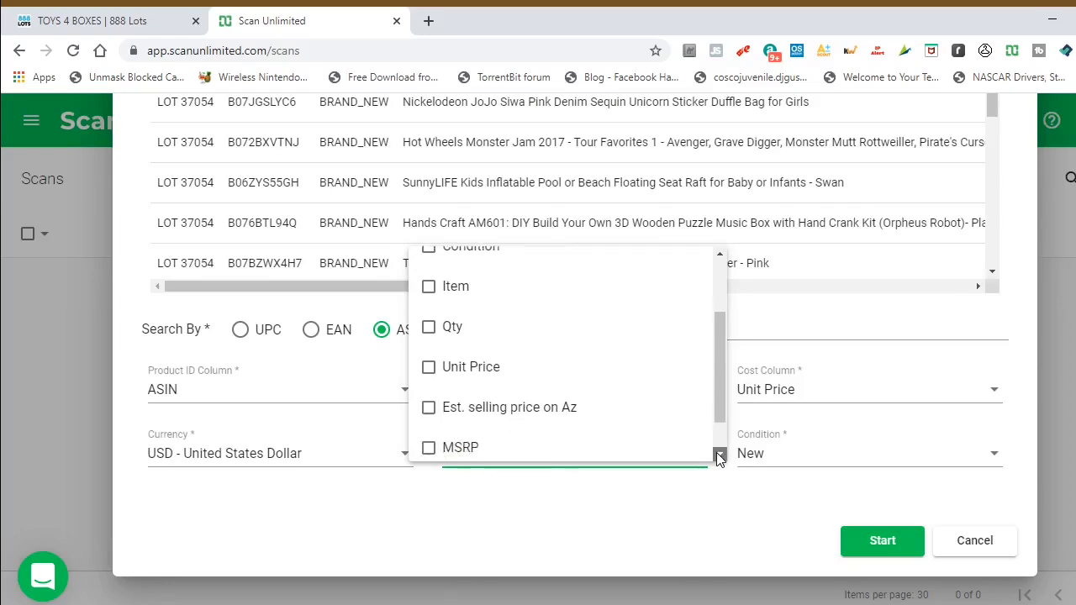
left_click(718, 458)
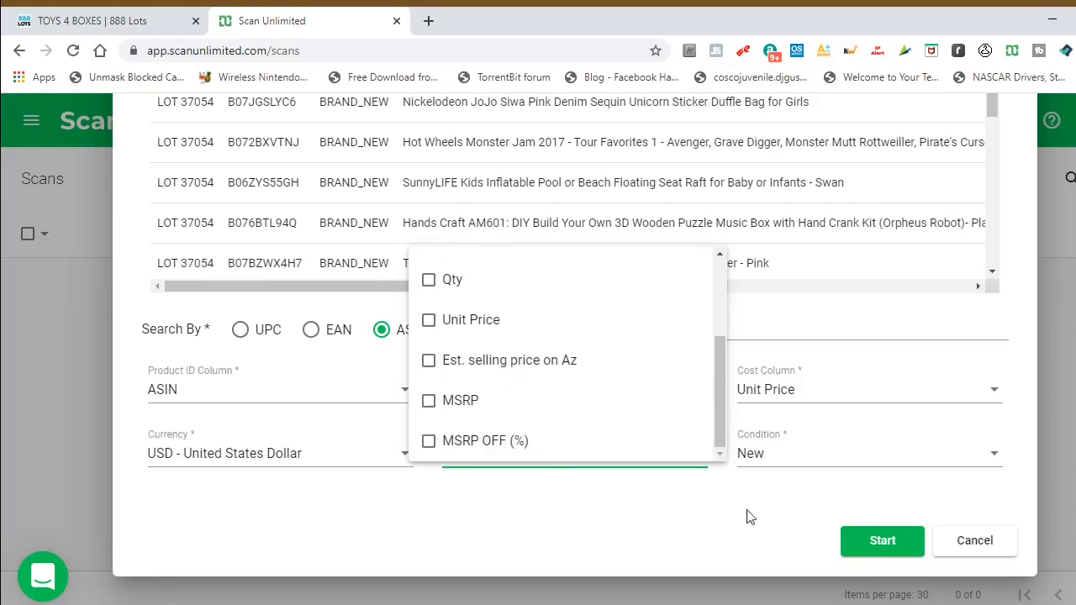
left_click(862, 545)
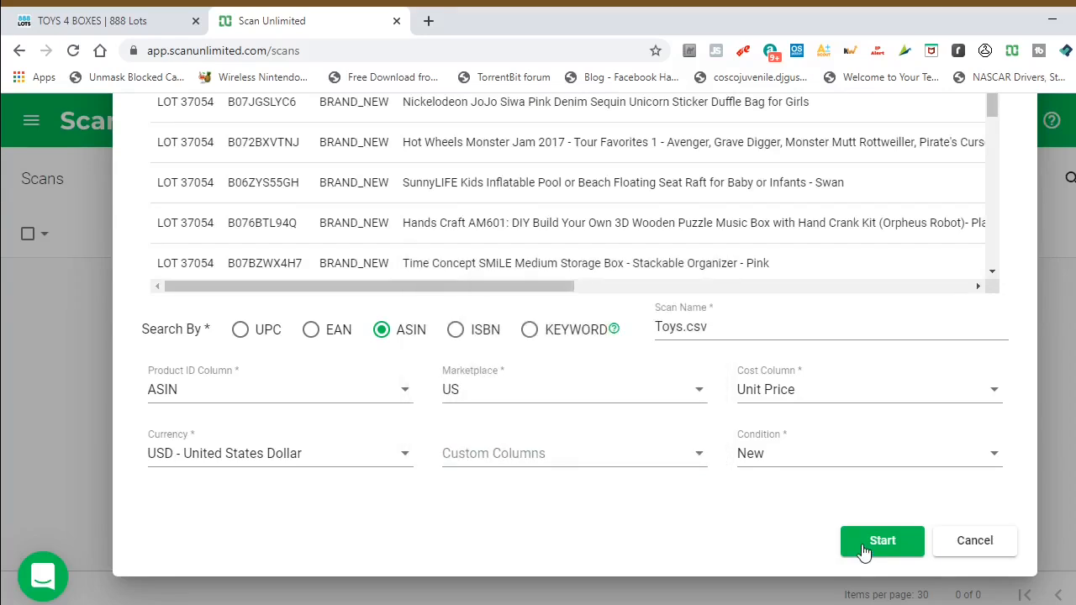
left_click(864, 548)
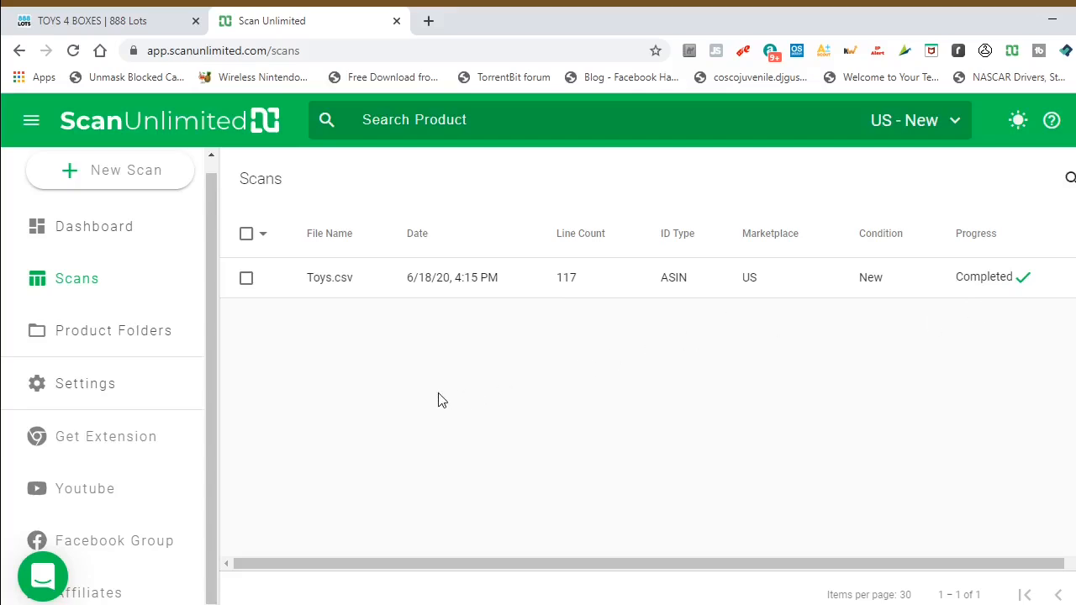
- Open the Toys.csv scan results and view the details of the Ontel Magic Tracks product, including its restriction warning
left_click(142, 296)
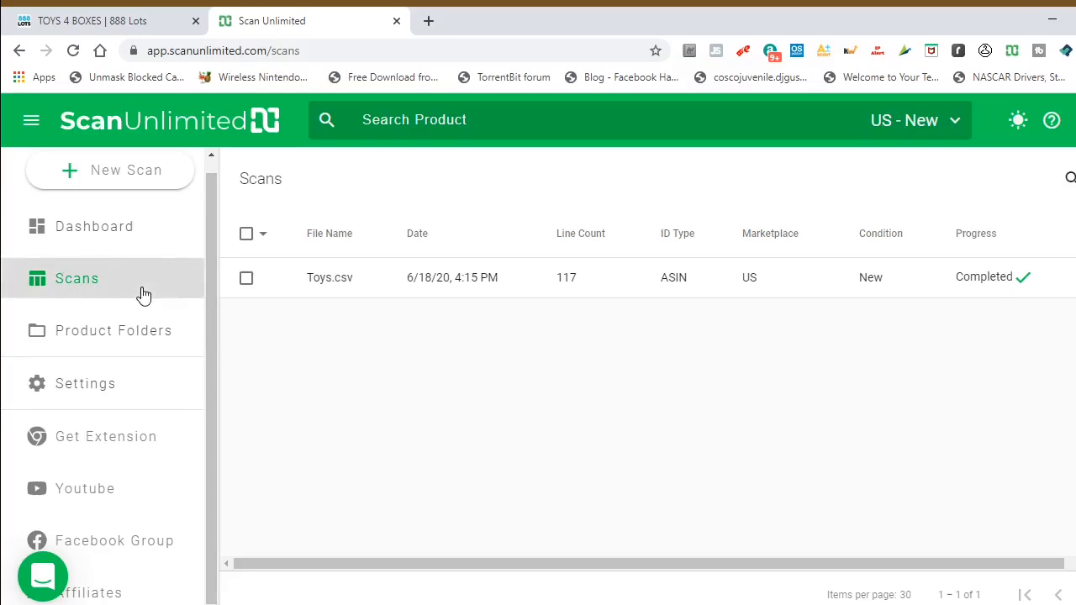
left_click(358, 285)
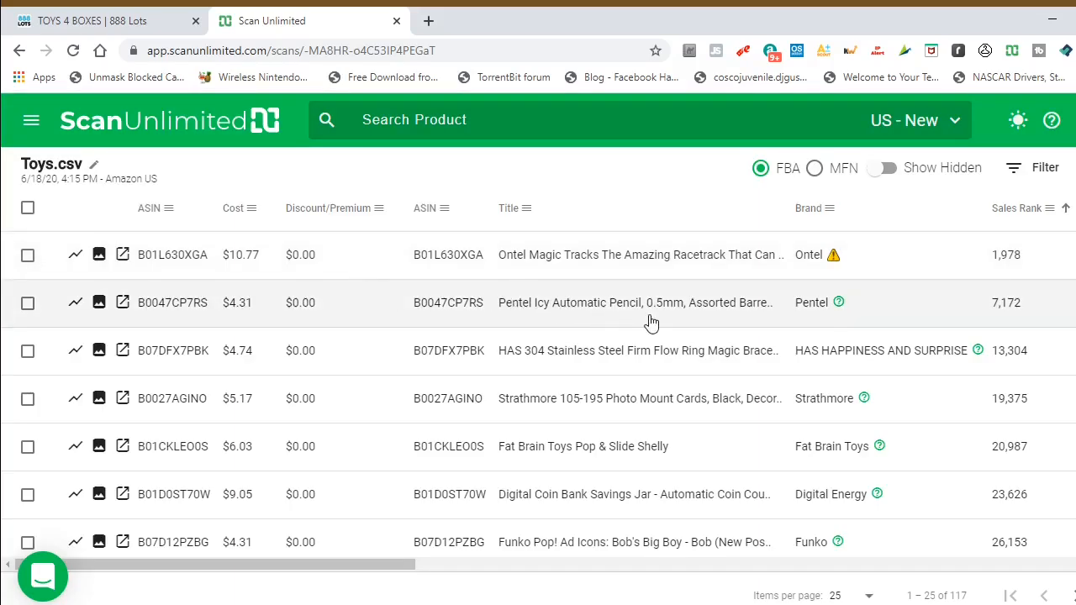
mouse_move(832, 260)
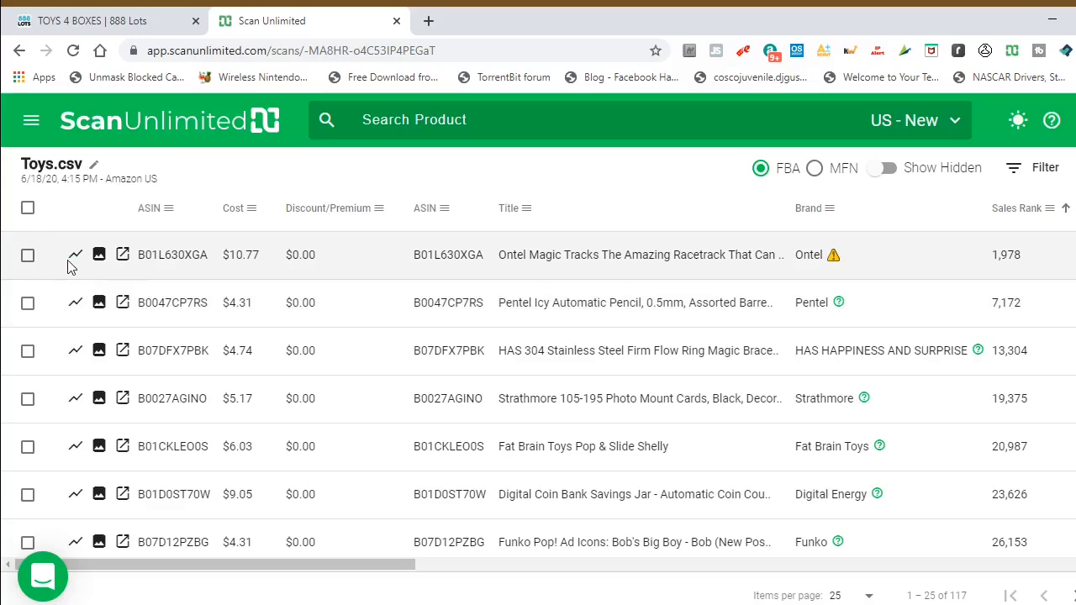
mouse_move(74, 261)
left_click(124, 256)
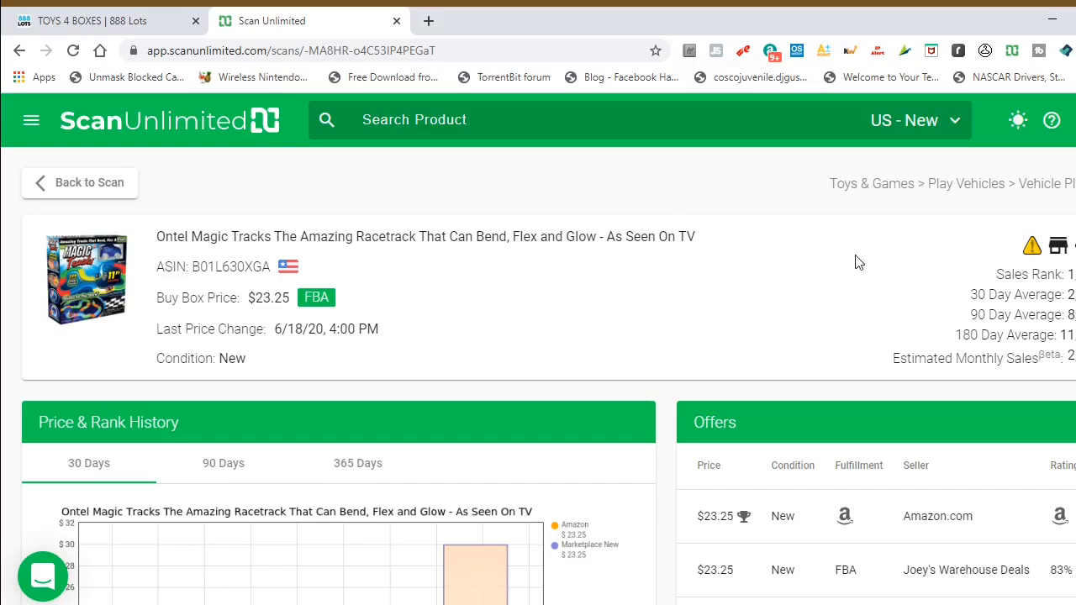
mouse_move(1035, 258)
- Reopen the Ontel Magic Tracks details from the scan results and check its selling application in Amazon Seller Central
left_click(130, 185)
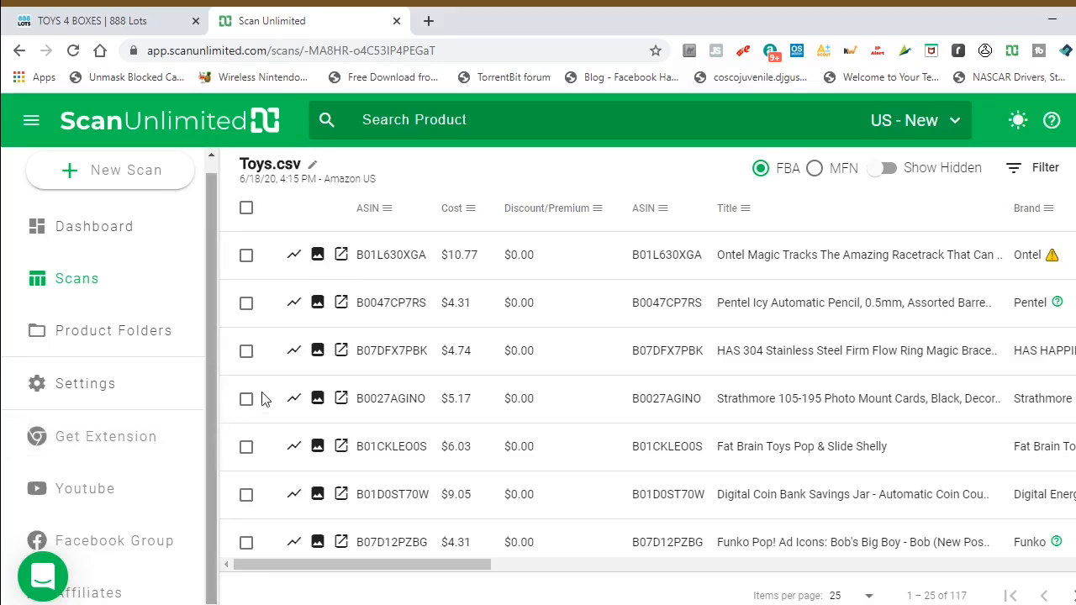
left_click(341, 254)
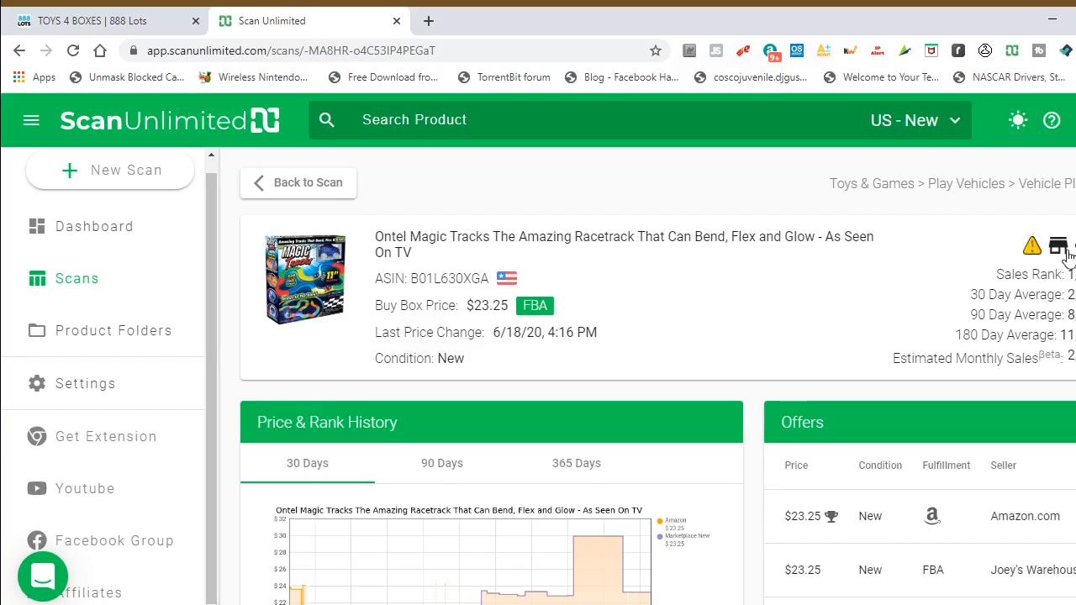
left_click(1062, 251)
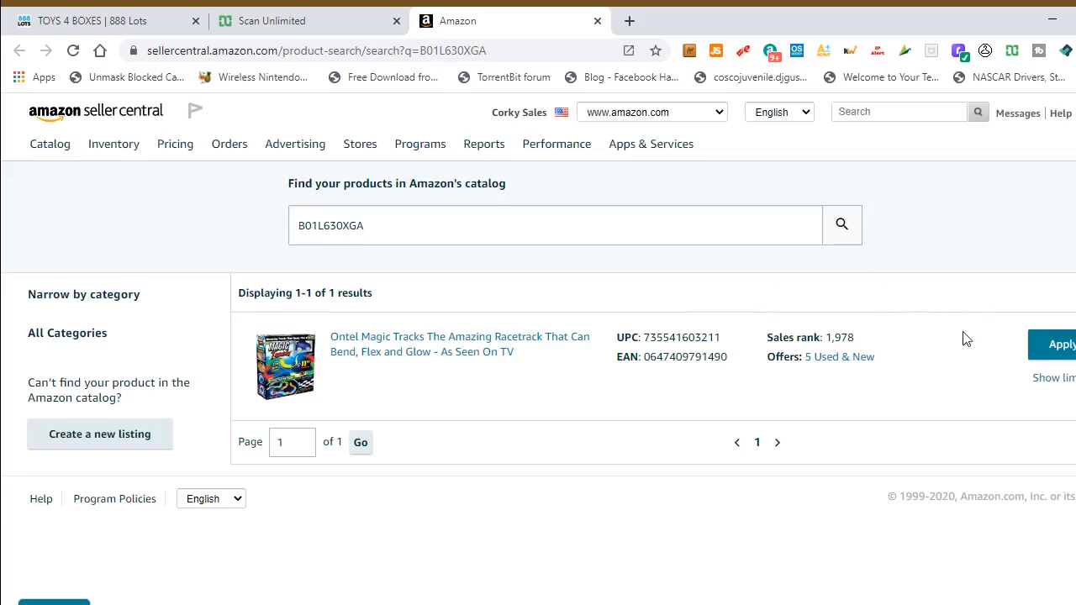
left_click(1035, 352)
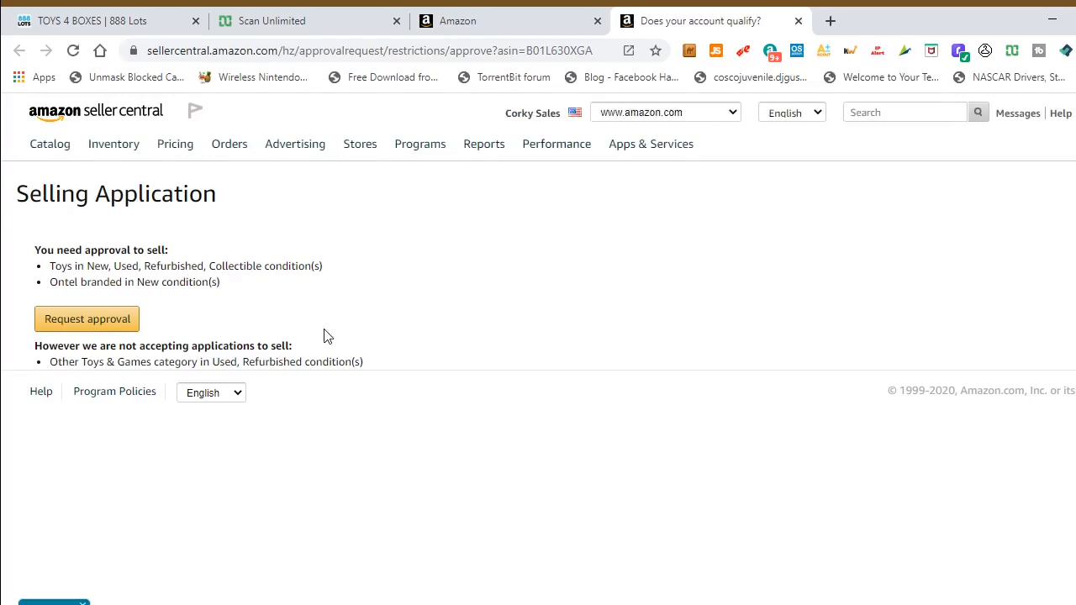
- Review the Toys approval requirements for a Reseller/Distributor in the selling application, without submitting it, and return to Scan Unlimited
left_click(128, 325)
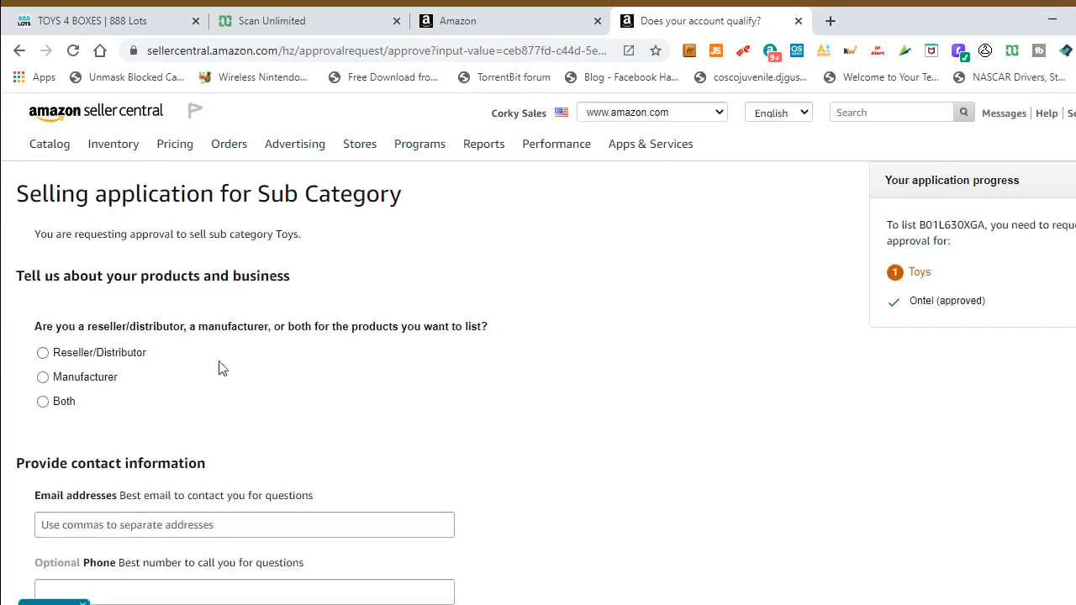
left_click(43, 354)
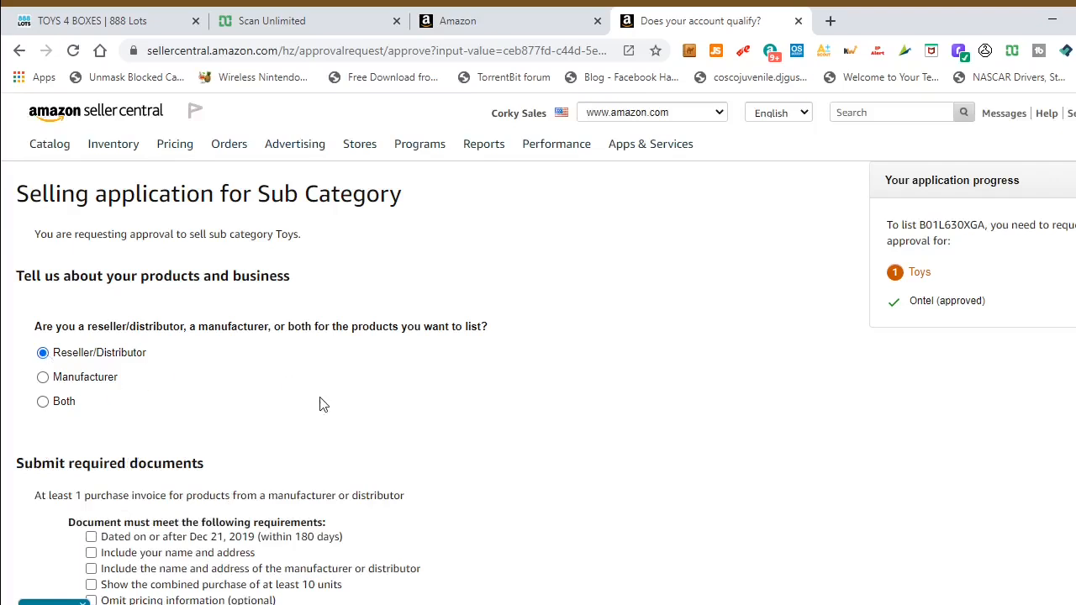
scroll(322, 404, "down", 2)
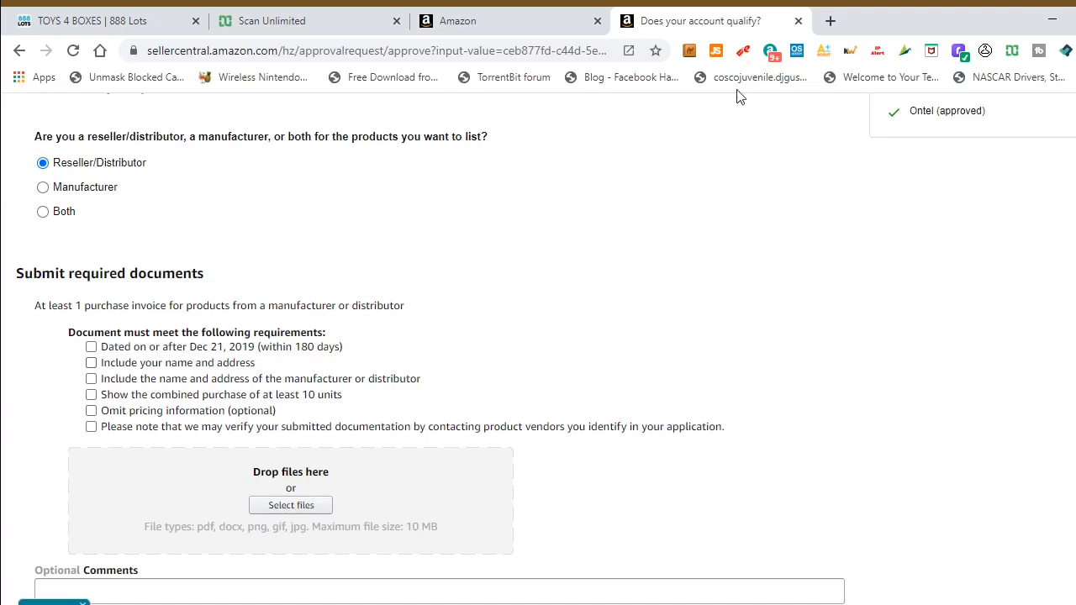
left_click(797, 21)
left_click(597, 21)
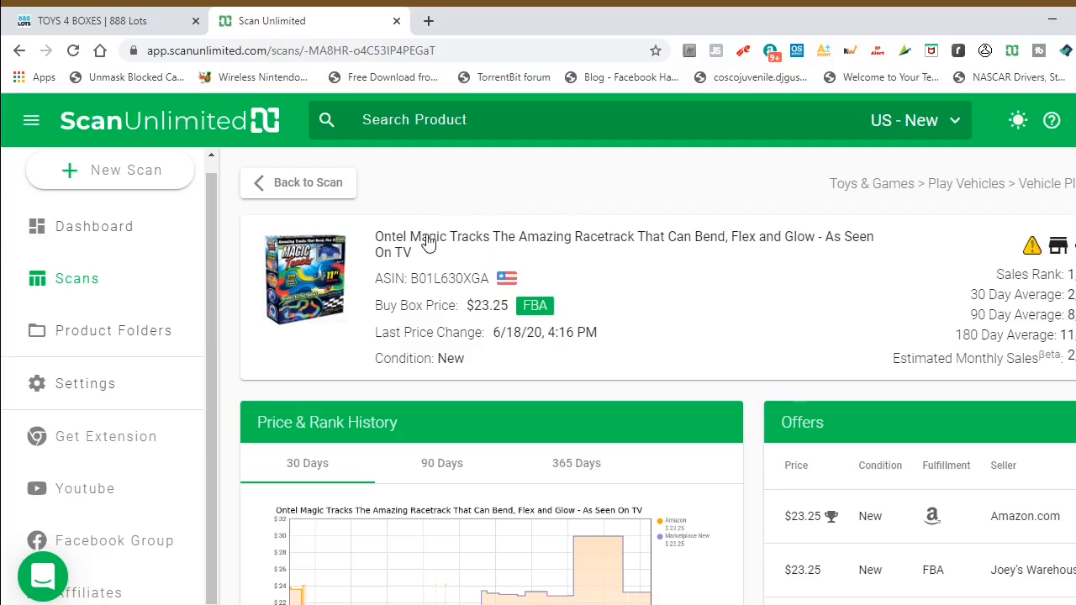
- Examine the Ontel Magic Tracks price and rank history, competing offers, and Profit / ROI Calculator
scroll(386, 218, "down", 4)
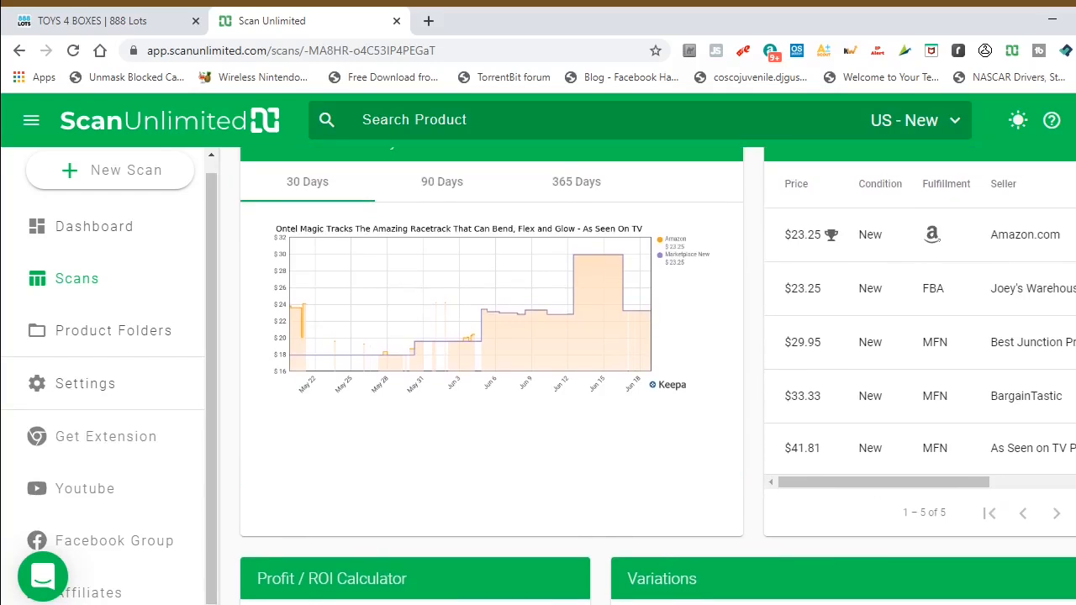
scroll(657, 376, "up", 1)
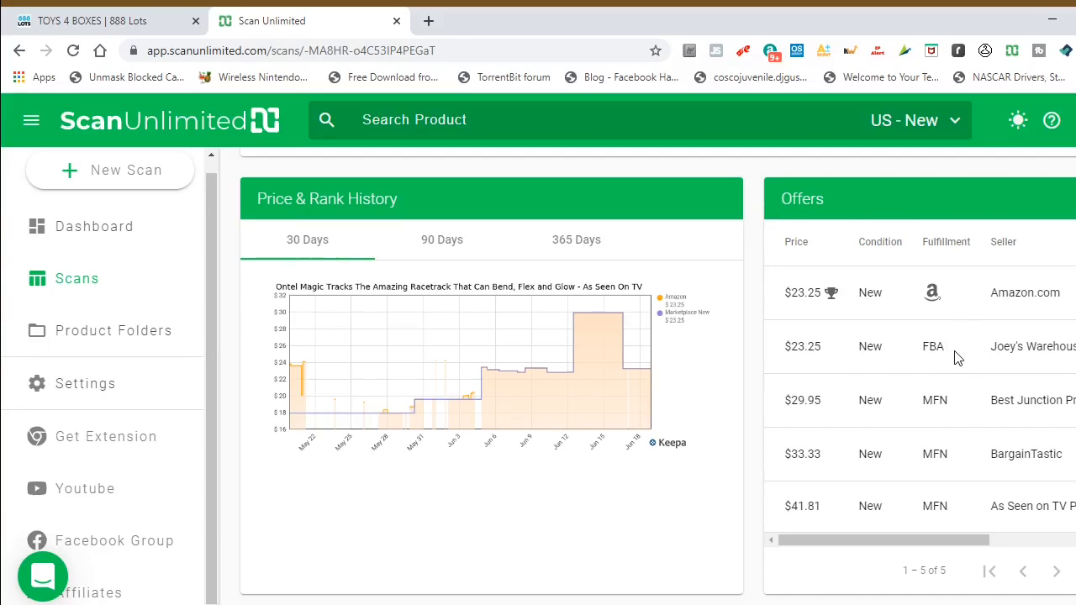
scroll(955, 356, "up", 5)
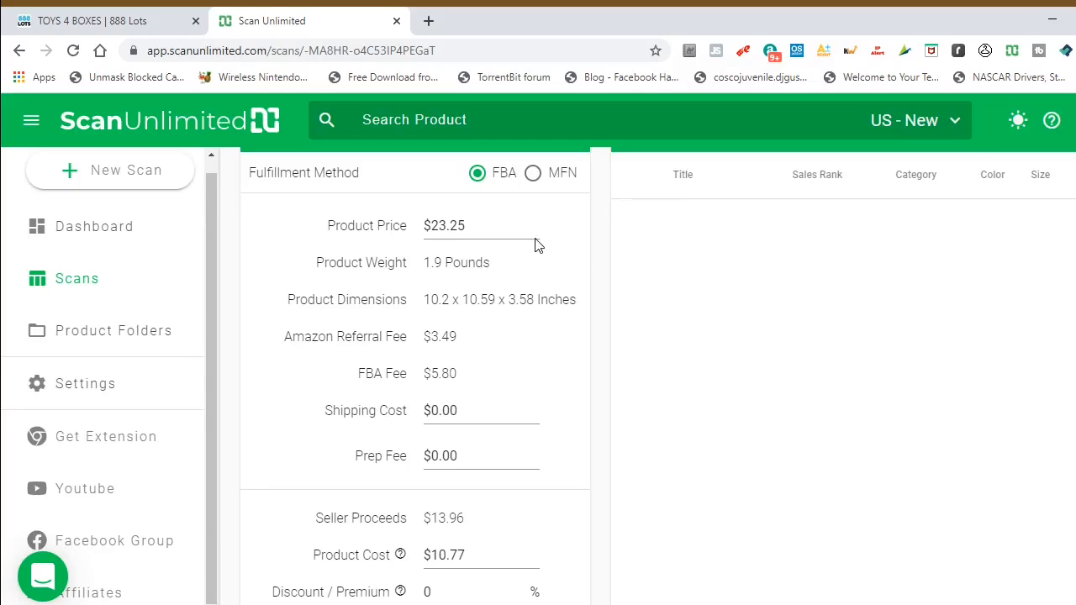
scroll(537, 244, "up", 8)
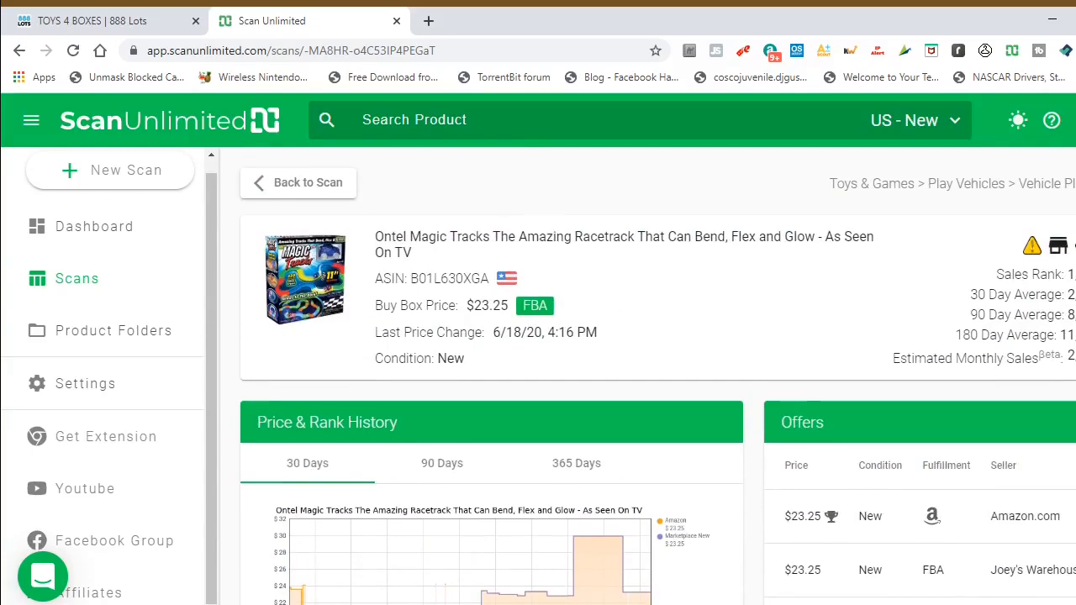
scroll(657, 378, "down", 10)
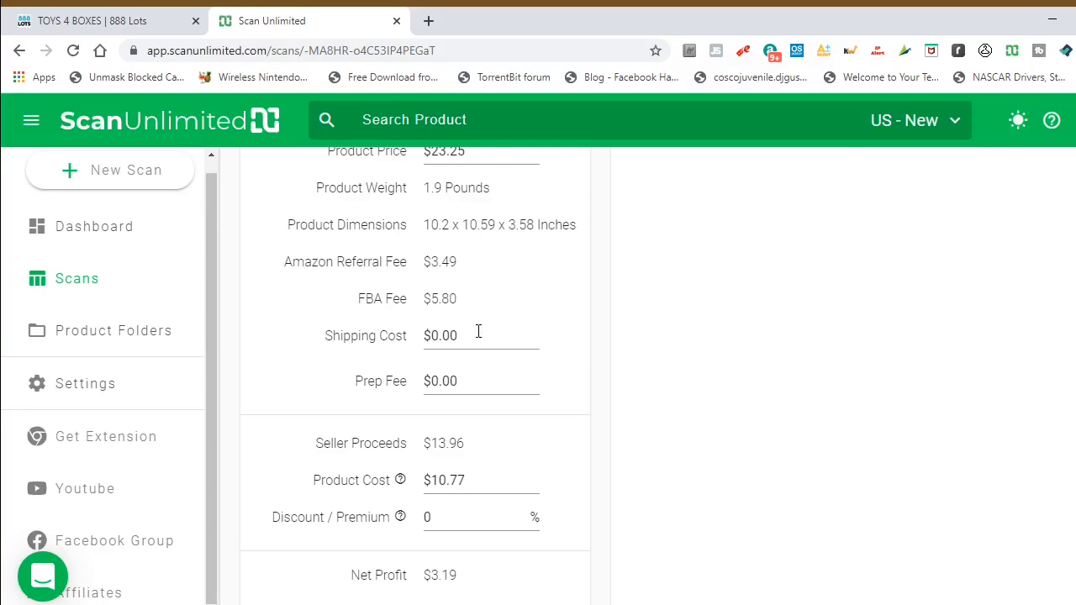
scroll(529, 430, "down", 1)
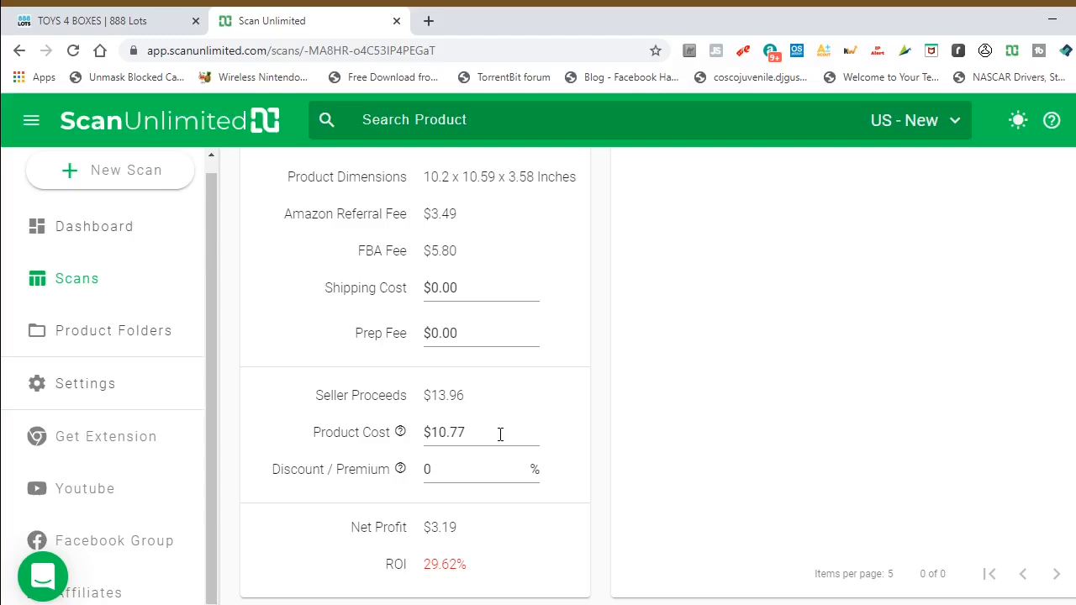
scroll(500, 434, "up", 10)
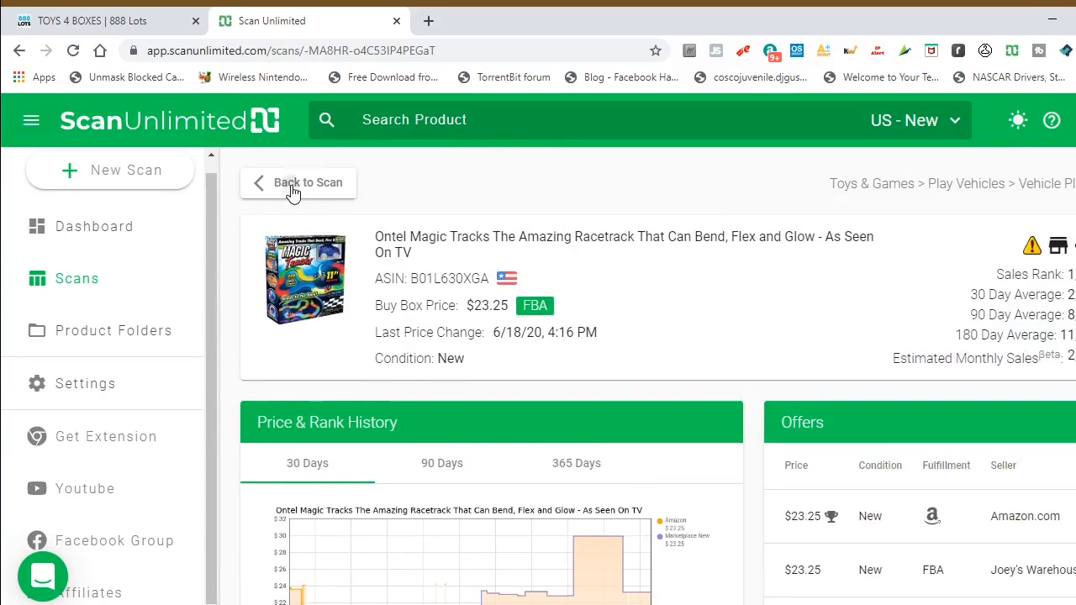
- Return to the Toys.csv results with the side navigation collapsed, and view the saved scan filter presets without loading one
left_click(293, 192)
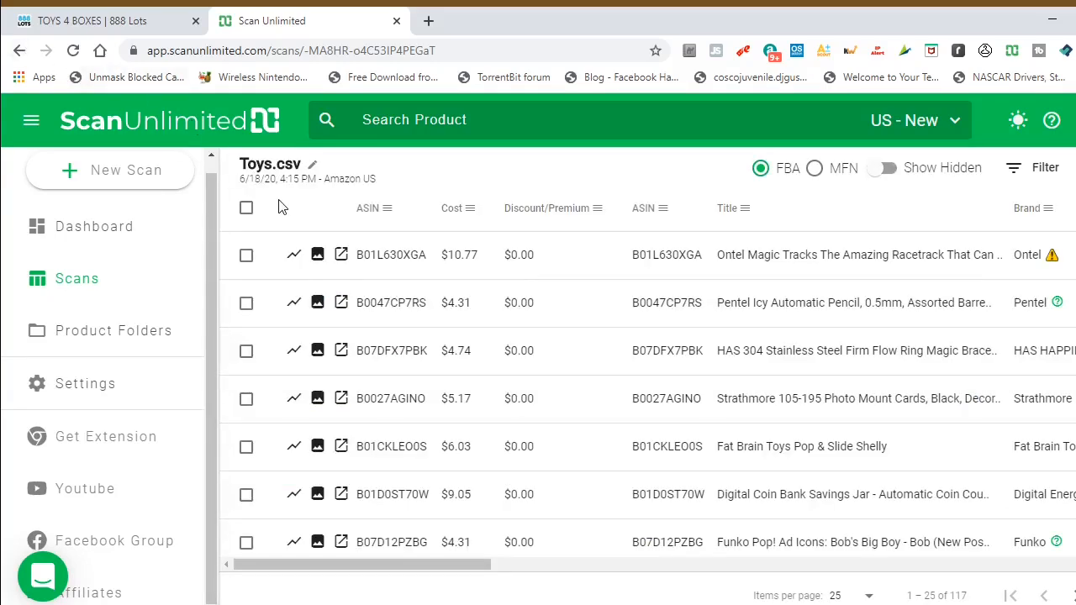
left_click(34, 121)
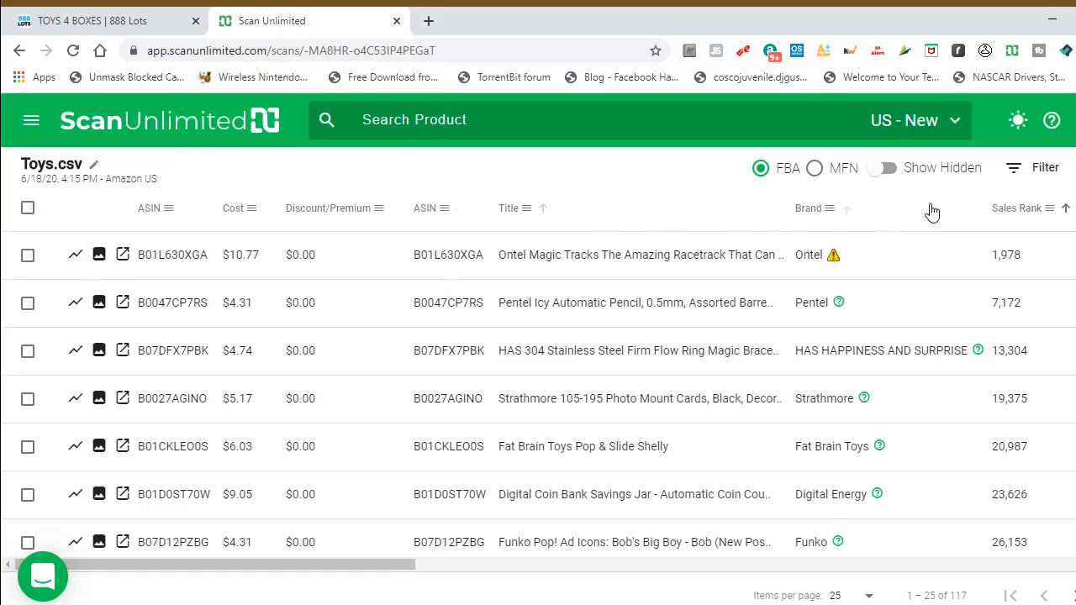
left_click(1036, 183)
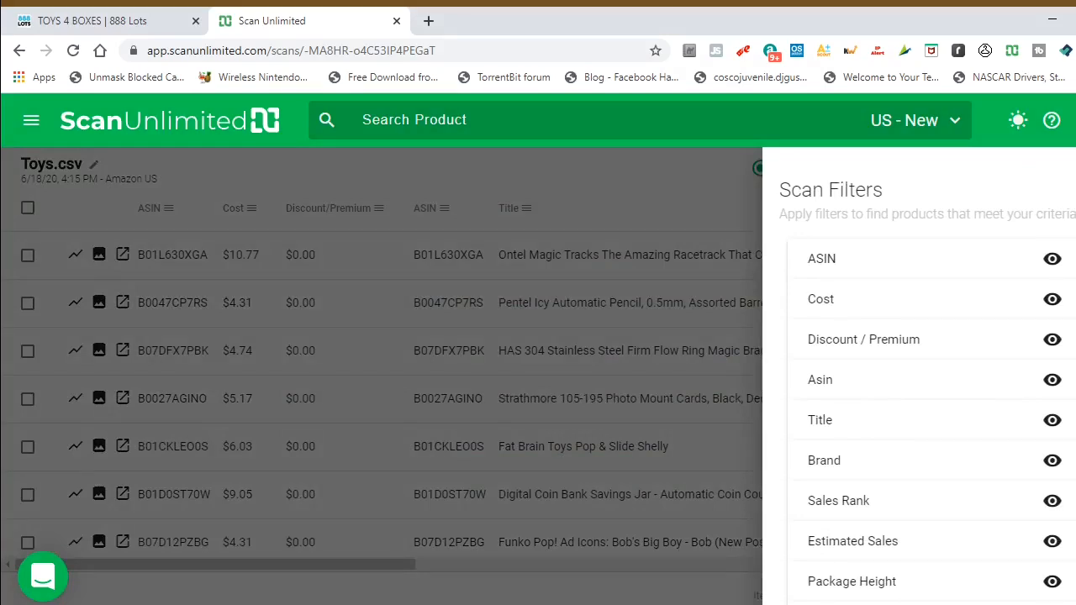
left_click(1074, 190)
mouse_move(1063, 232)
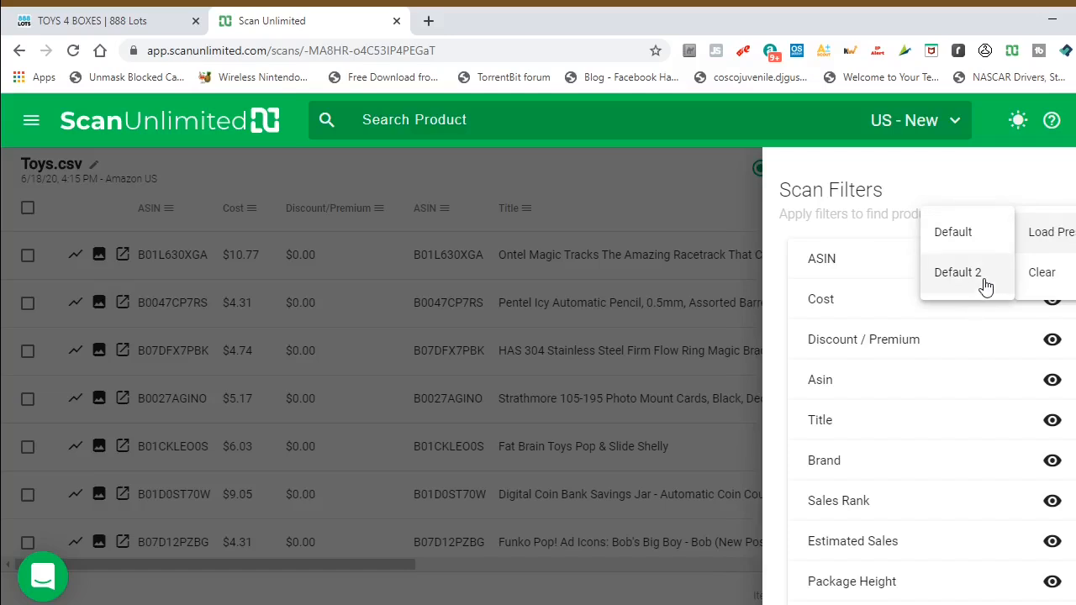
left_click(1051, 186)
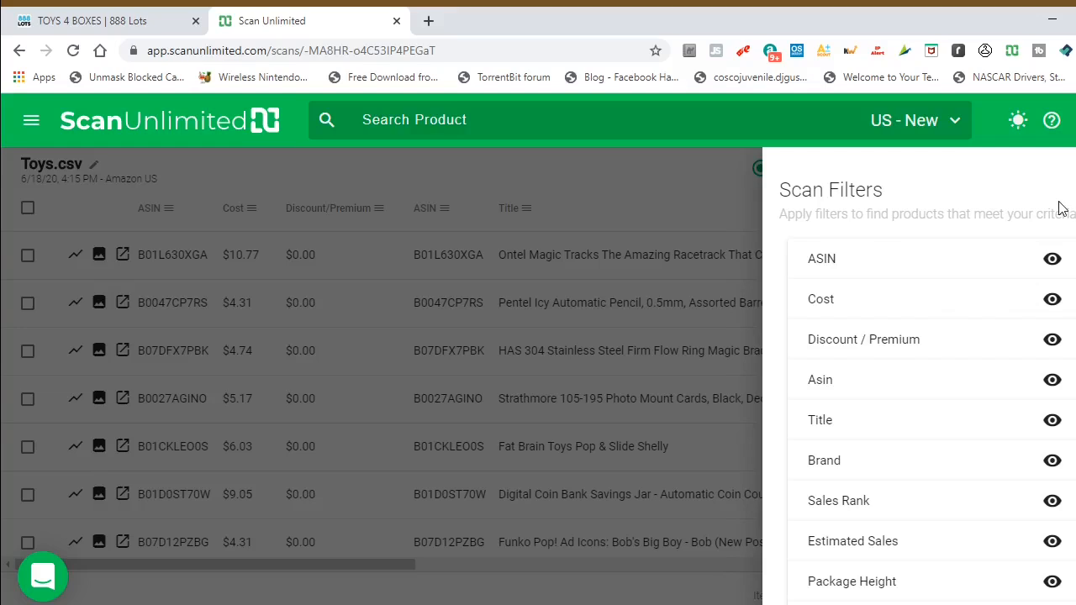
- Hide the Discount / Premium column and the second Asin column, keeping the first ASIN column visible
left_click(1053, 263)
left_click(1052, 261)
left_click(1053, 262)
left_click(1051, 341)
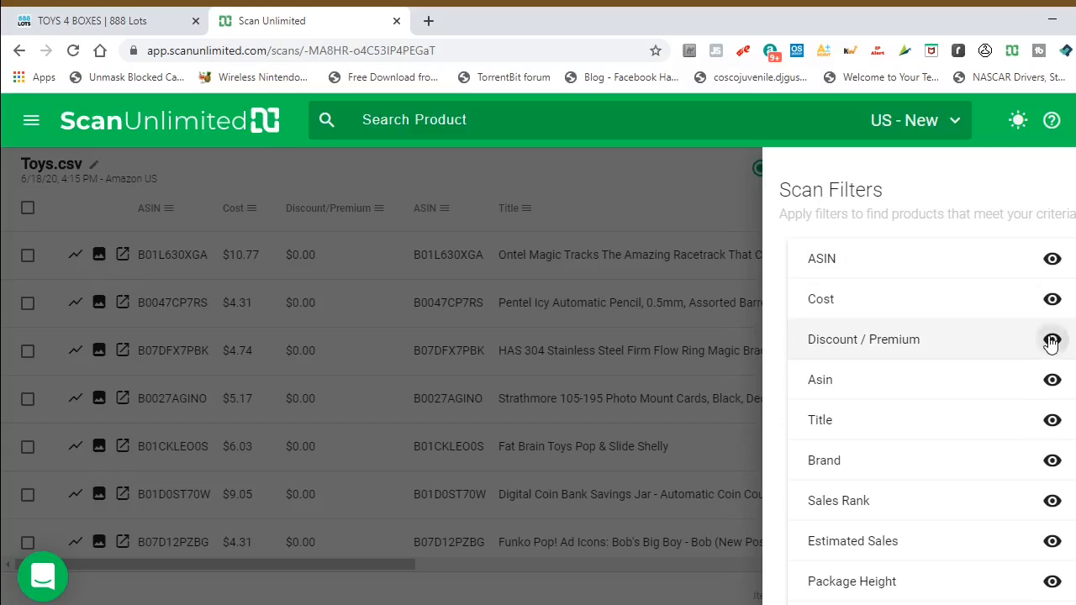
left_click(1053, 380)
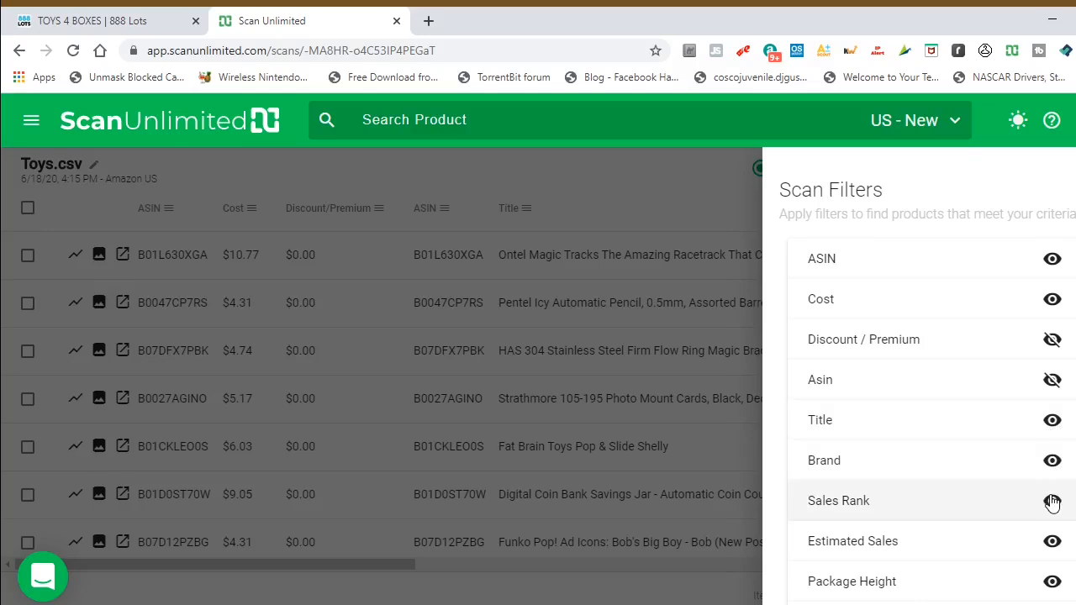
- Add a Sales Rank filter for products with a rank less than 150000
left_click(841, 500)
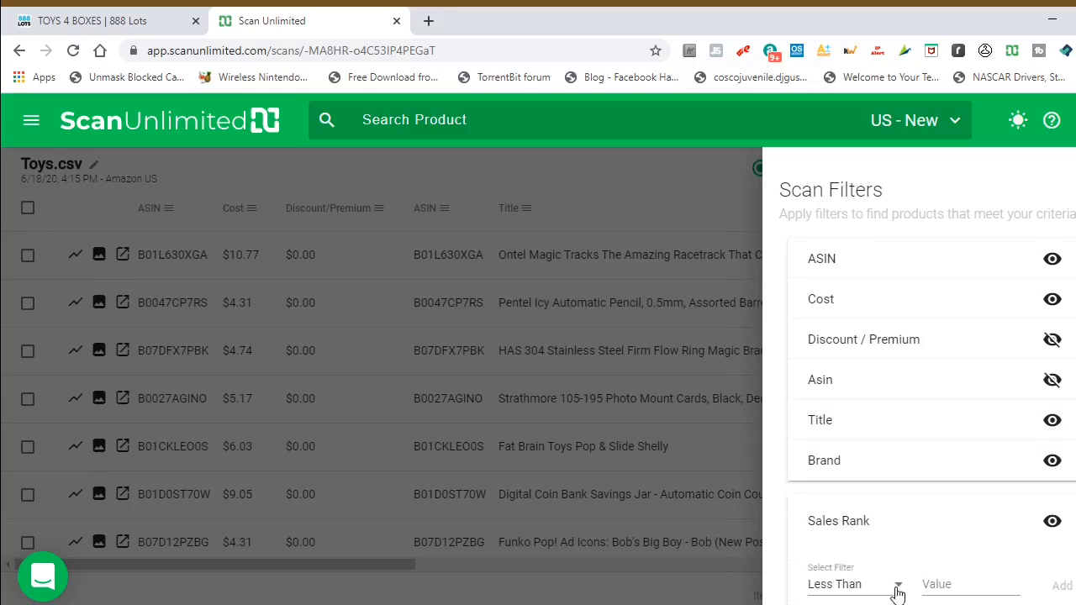
left_click(898, 594)
left_click(900, 431)
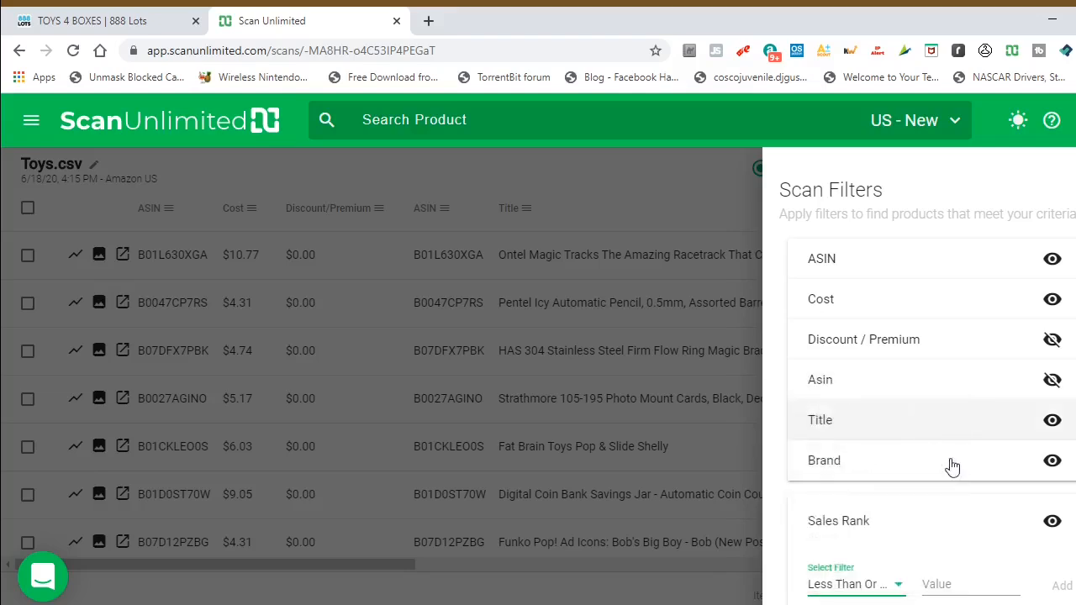
key("Down")
left_click(900, 402)
left_click(973, 579)
type("1")
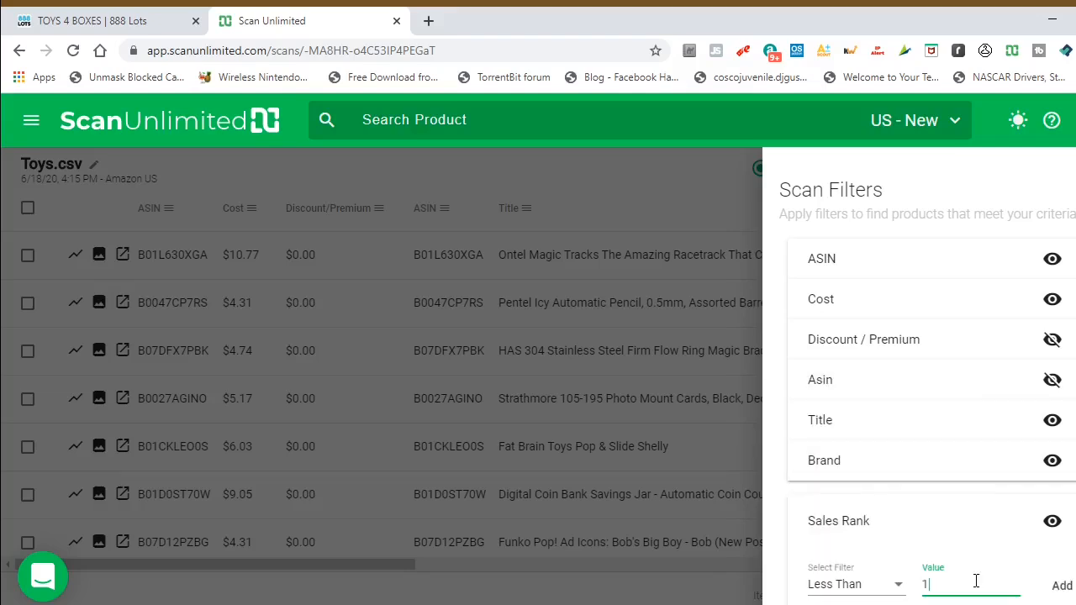
type("50000")
left_click(1062, 585)
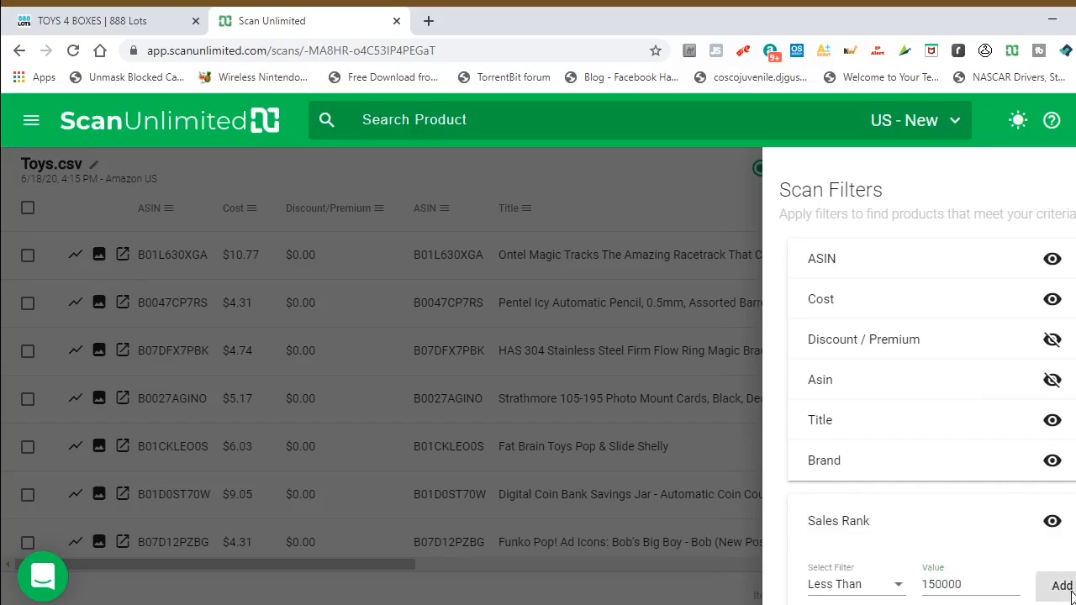
- Add a second Sales Rank filter for products with a rank greater than 0
left_click(886, 555)
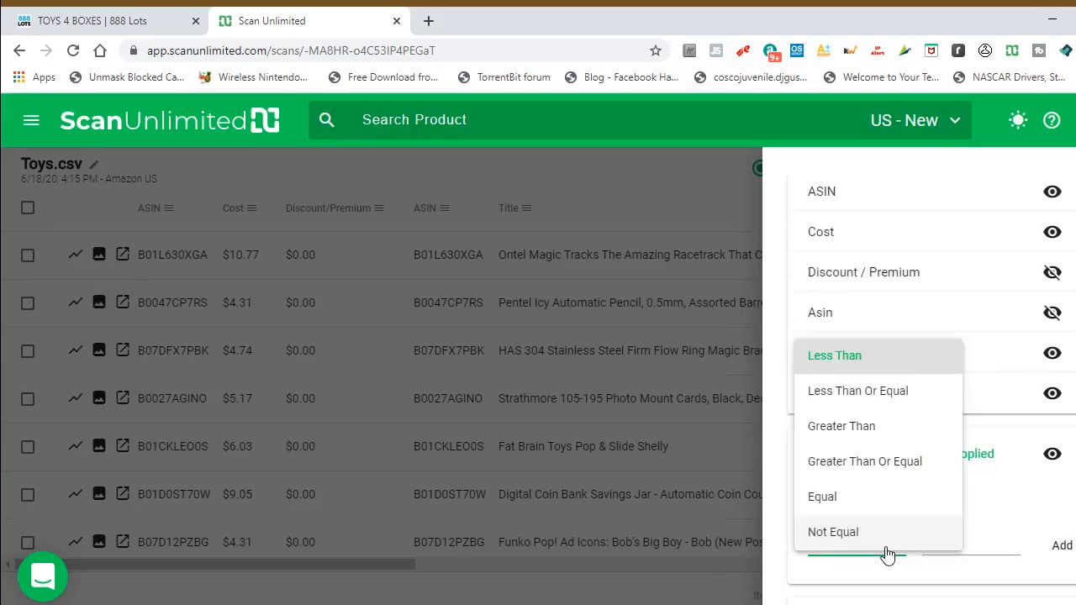
left_click(907, 438)
left_click(979, 541)
type("0")
key("Return")
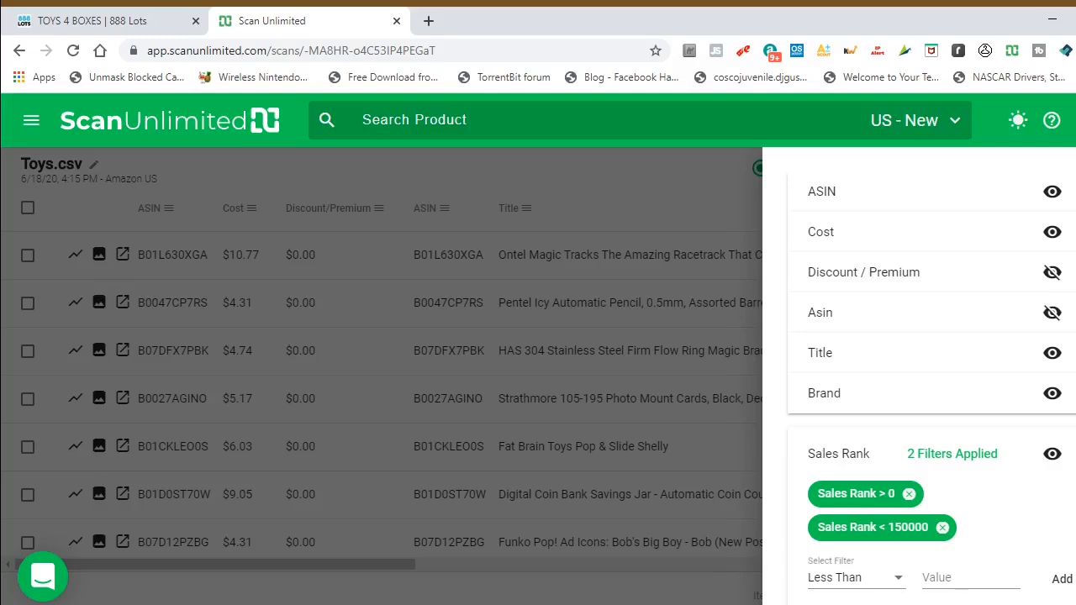
- Hide the Estimated Sales, Package Height, Package Length, Package Width, Package Weight, and Offers columns
scroll(931, 387, "down", 4)
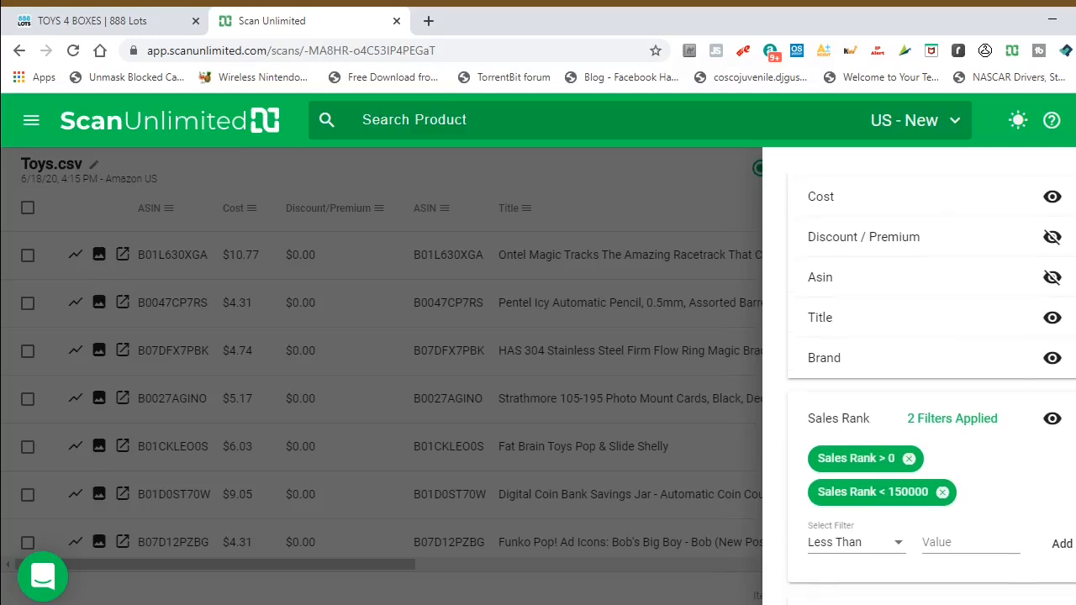
scroll(931, 386, "down", 1)
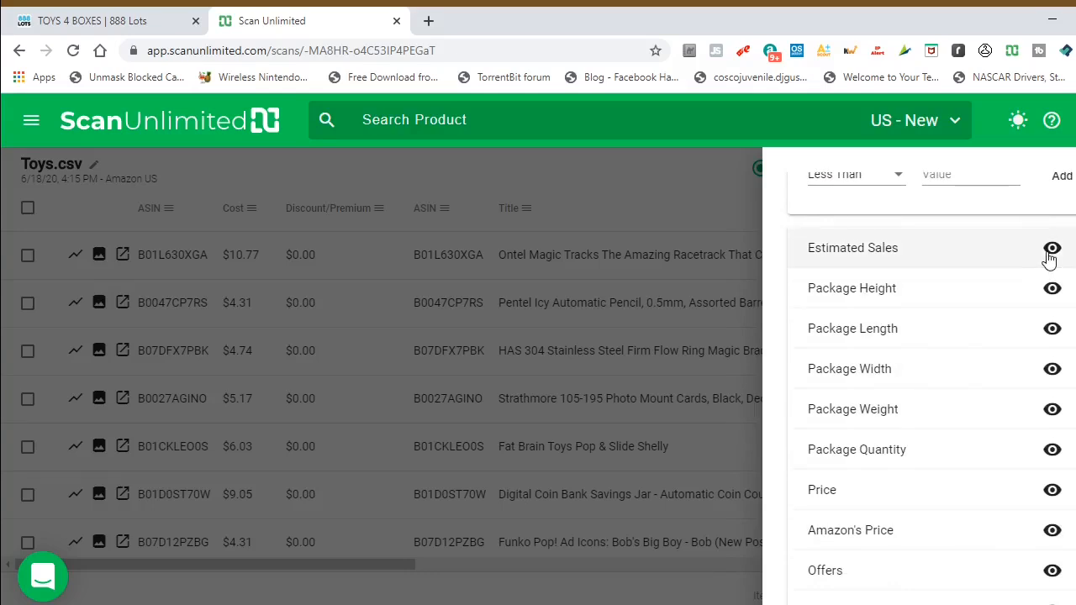
left_click(1050, 250)
left_click(1050, 250)
left_click(1051, 289)
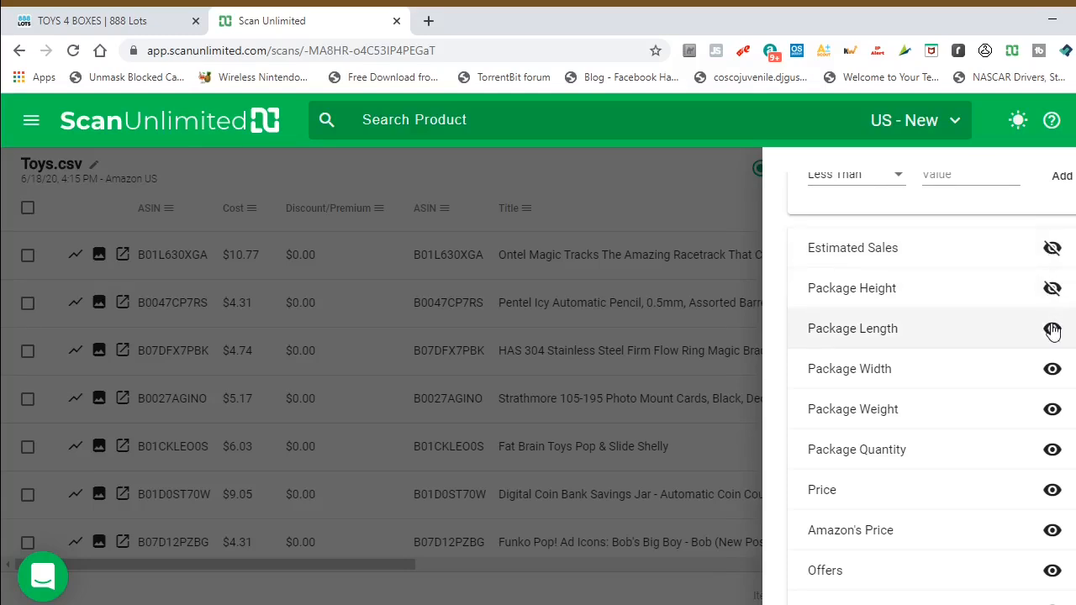
left_click(1052, 330)
left_click(1051, 369)
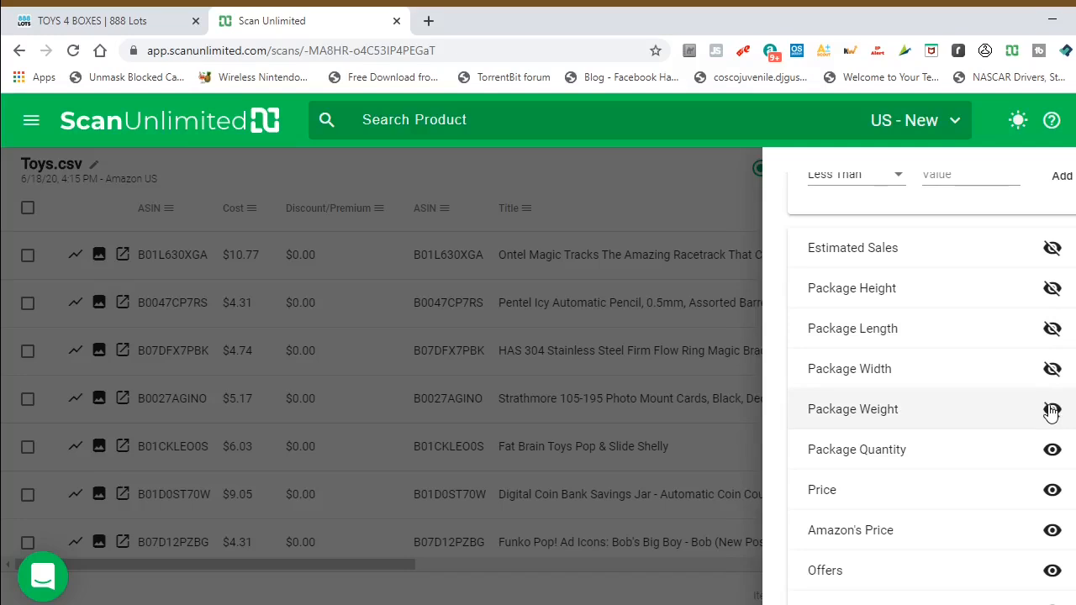
left_click(1051, 409)
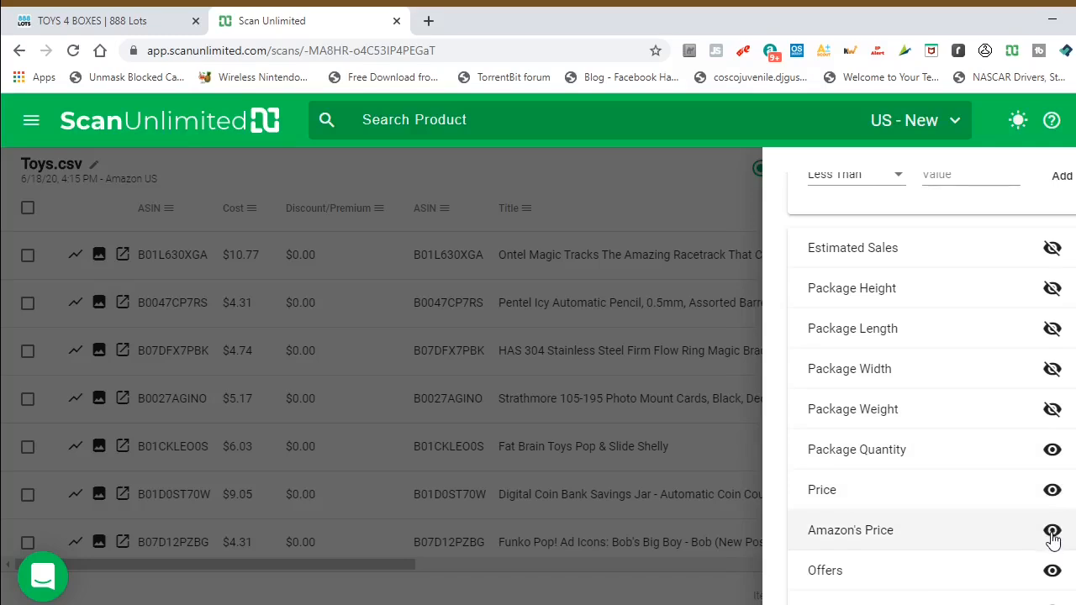
left_click(1053, 572)
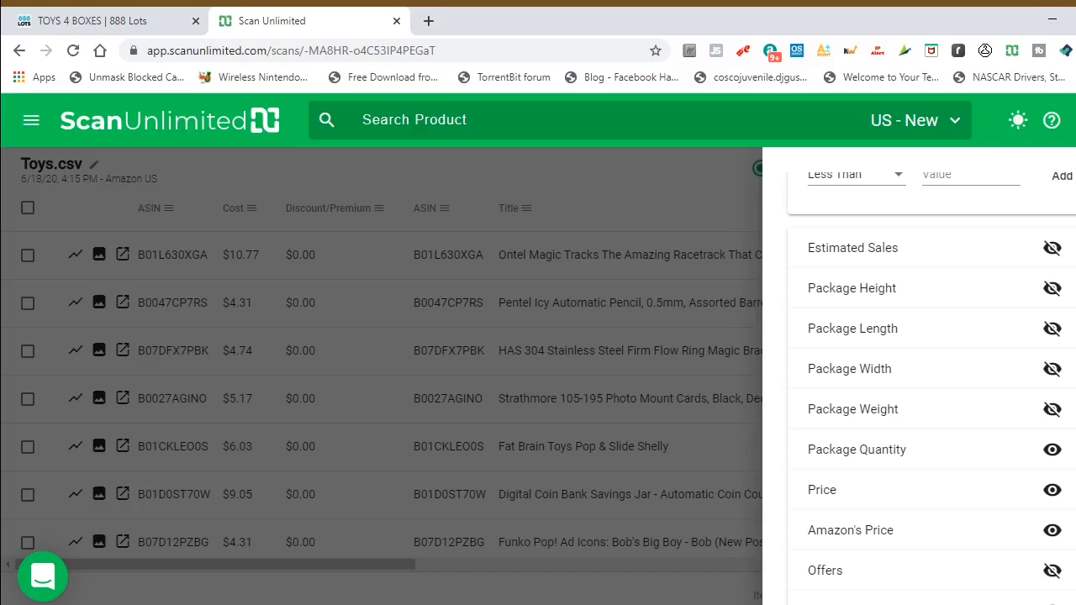
- Hide the Category, Fba Fee, Referral Fee, Closing Fee, and Shipping Cost columns
scroll(924, 386, "down", 5)
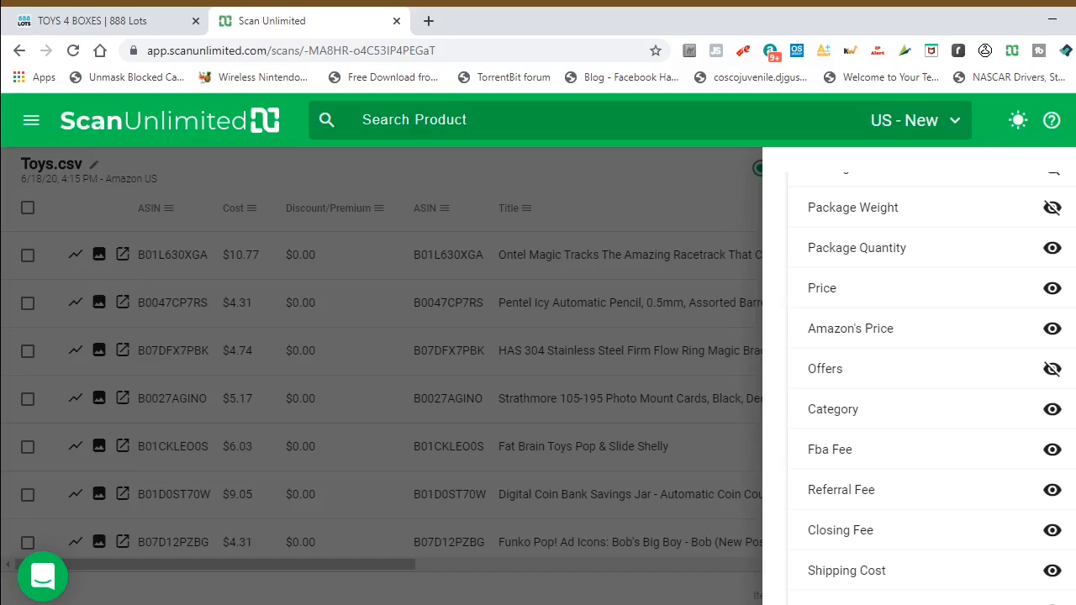
left_click(1052, 411)
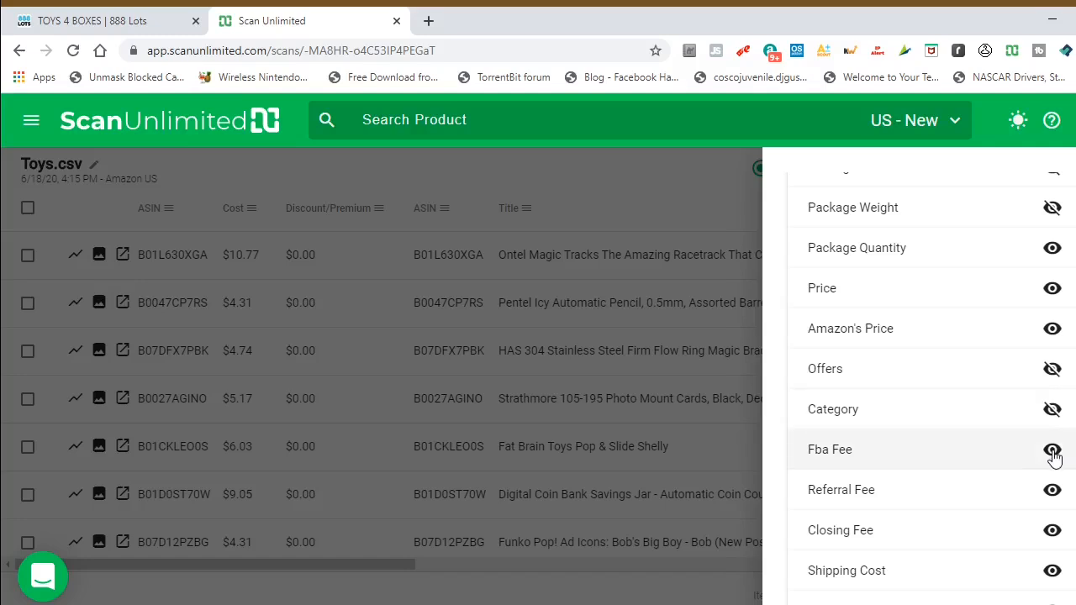
left_click(1052, 451)
left_click(1051, 489)
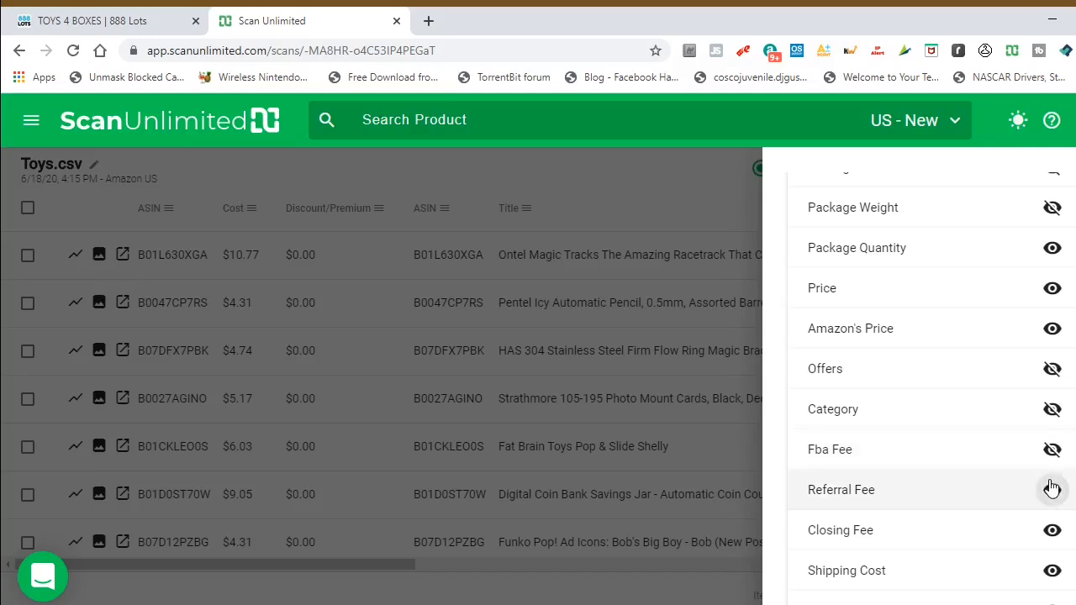
left_click(1052, 531)
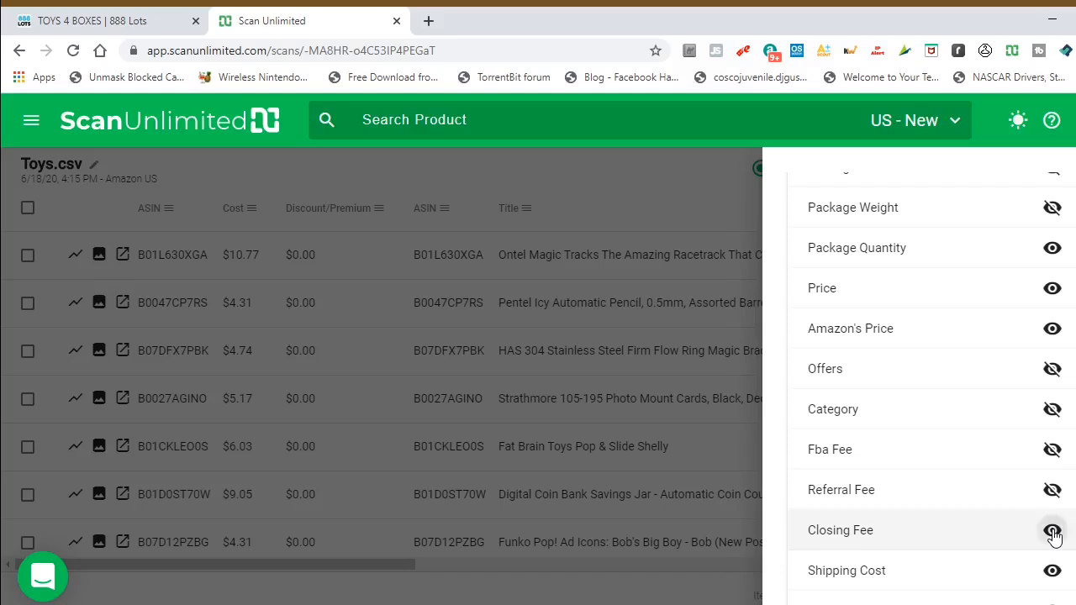
left_click(1052, 571)
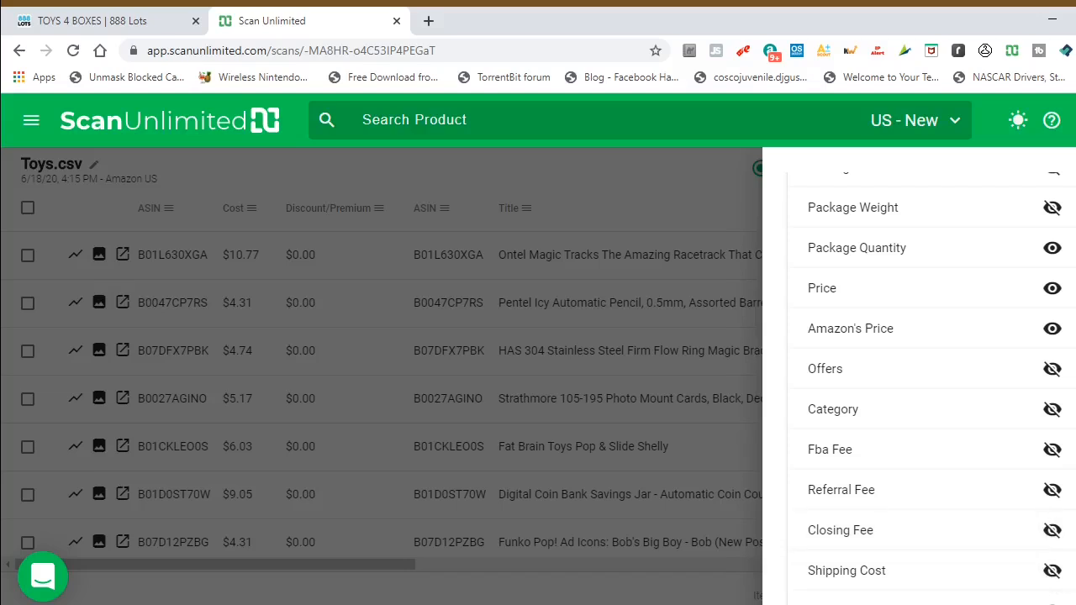
- Hide the Prep Fee, Size, and Color columns
scroll(924, 386, "down", 3)
scroll(924, 386, "down", 3)
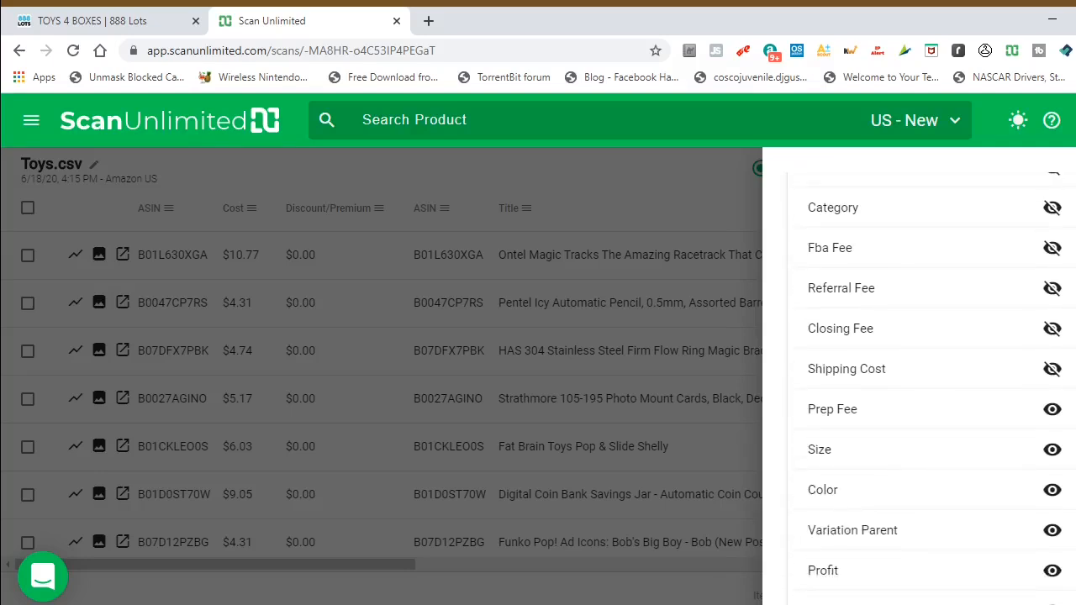
scroll(924, 387, "down", 1)
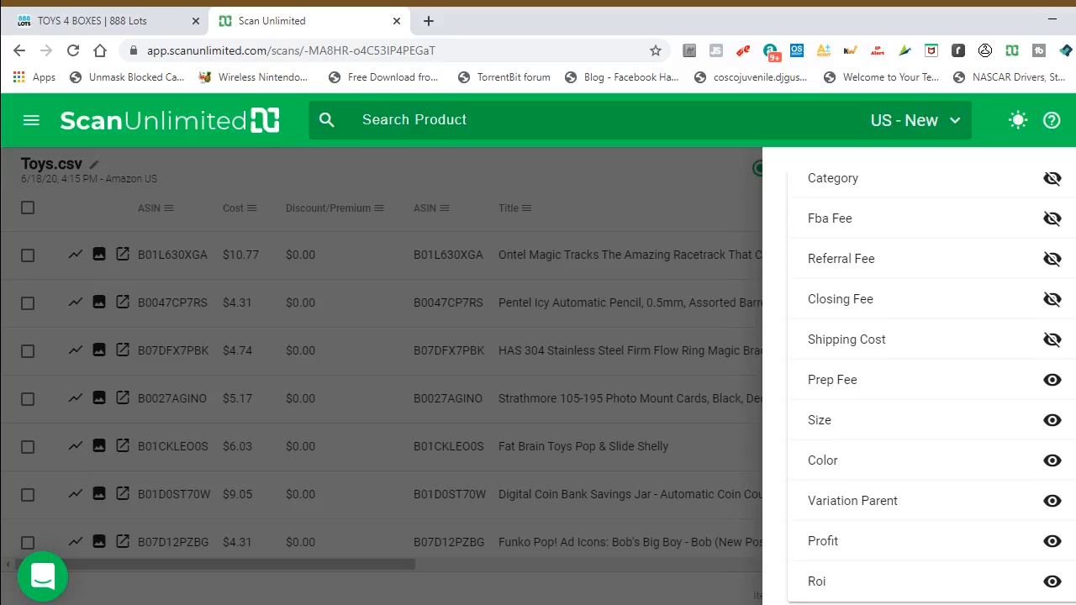
left_click(1052, 381)
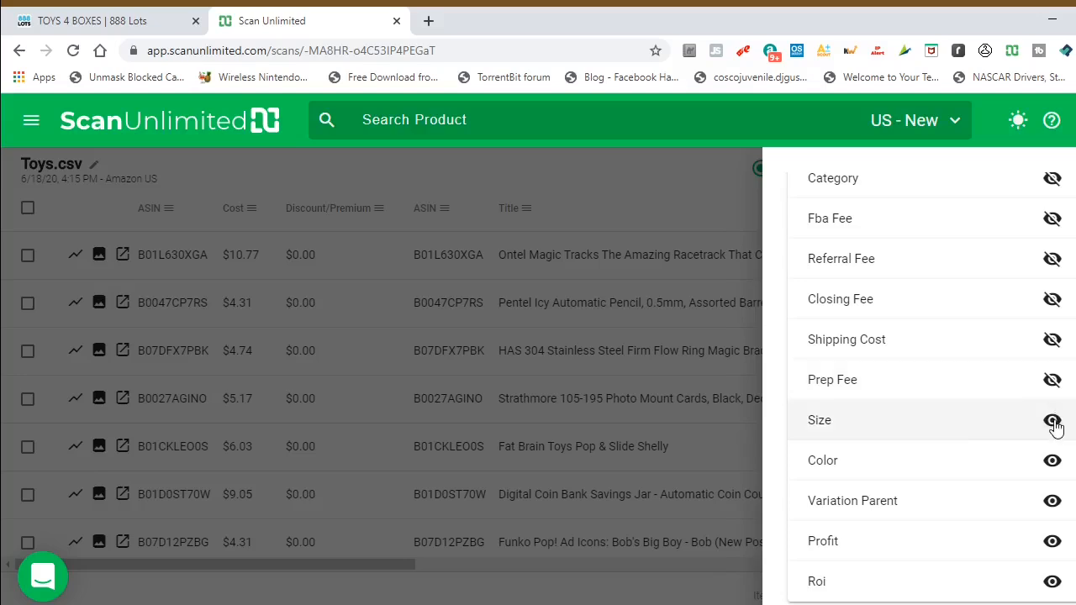
left_click(1053, 422)
left_click(1053, 463)
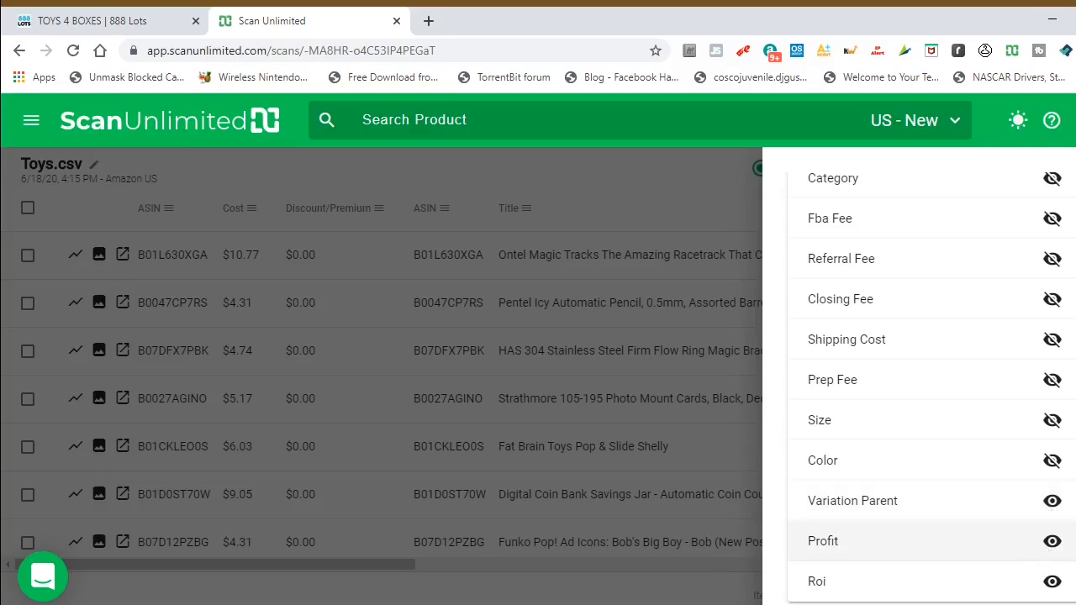
- Add a Profit filter for products with a profit greater than or equal to $5.00
left_click(841, 541)
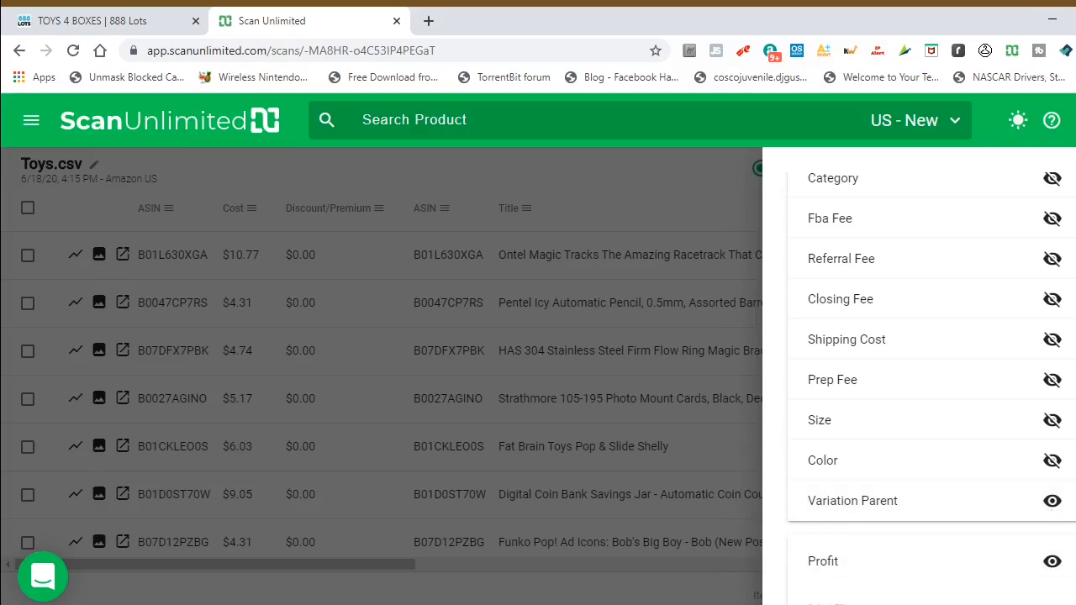
left_click(853, 504)
left_click(905, 443)
left_click(954, 510)
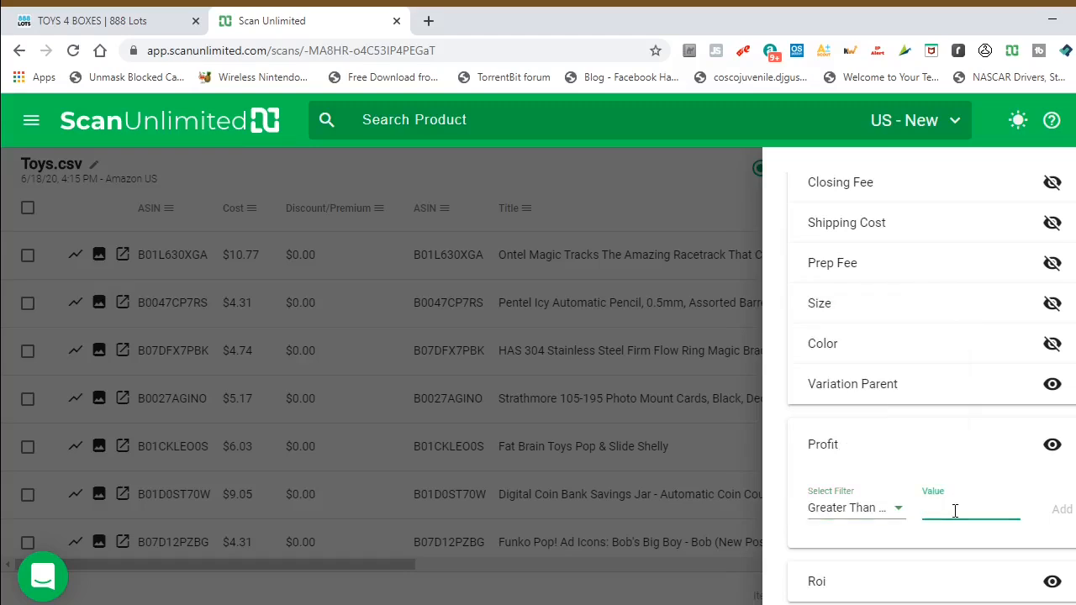
type("5")
left_click(1060, 509)
scroll(931, 389, "down", 1)
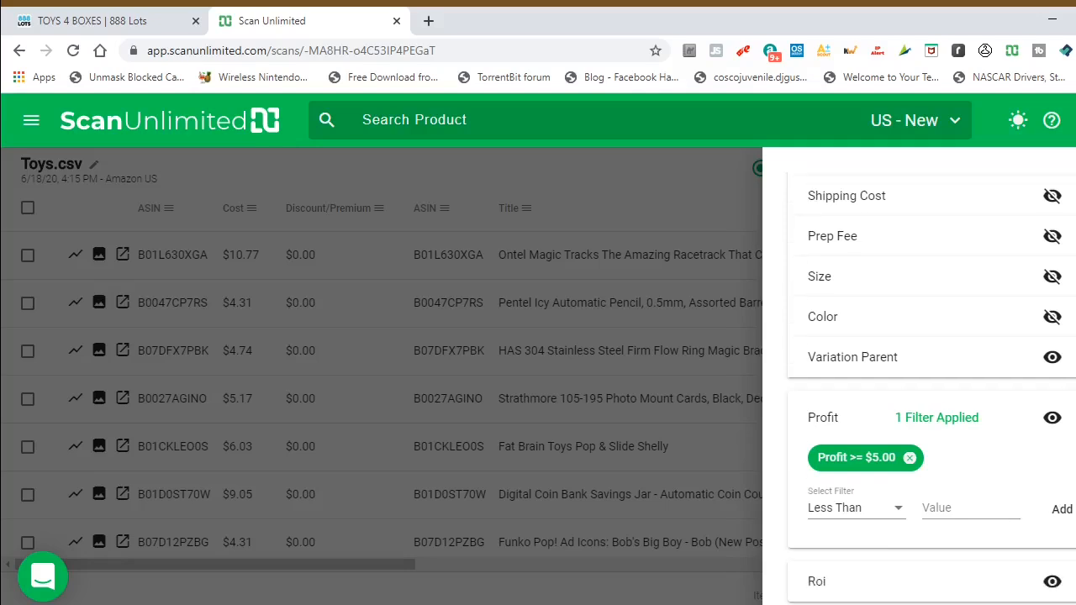
- Add an Roi filter for products with a return greater than or equal to 10% and return to the product list
left_click(924, 582)
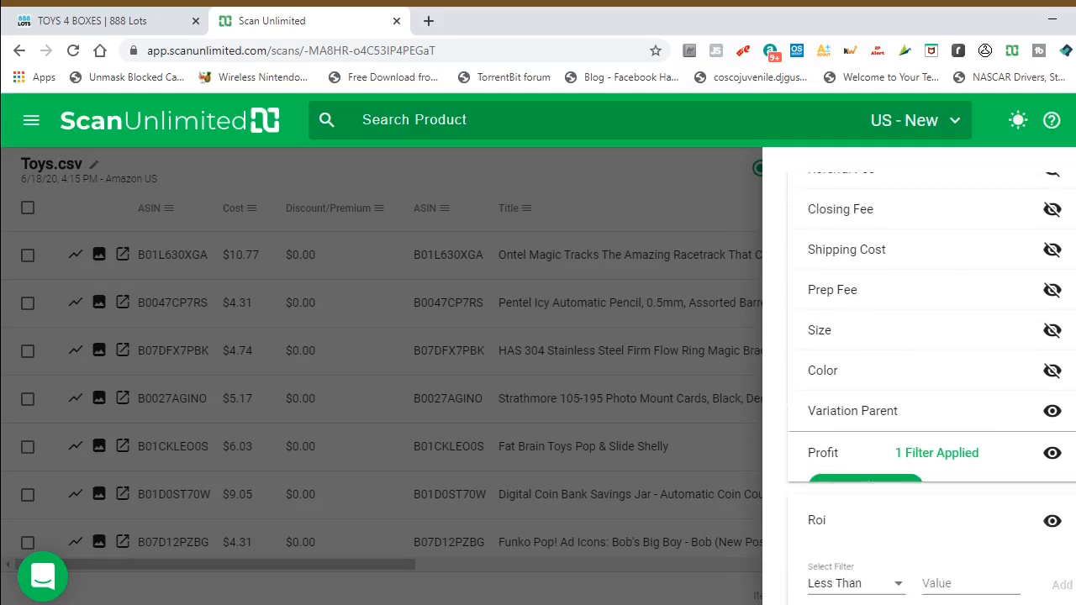
left_click(900, 580)
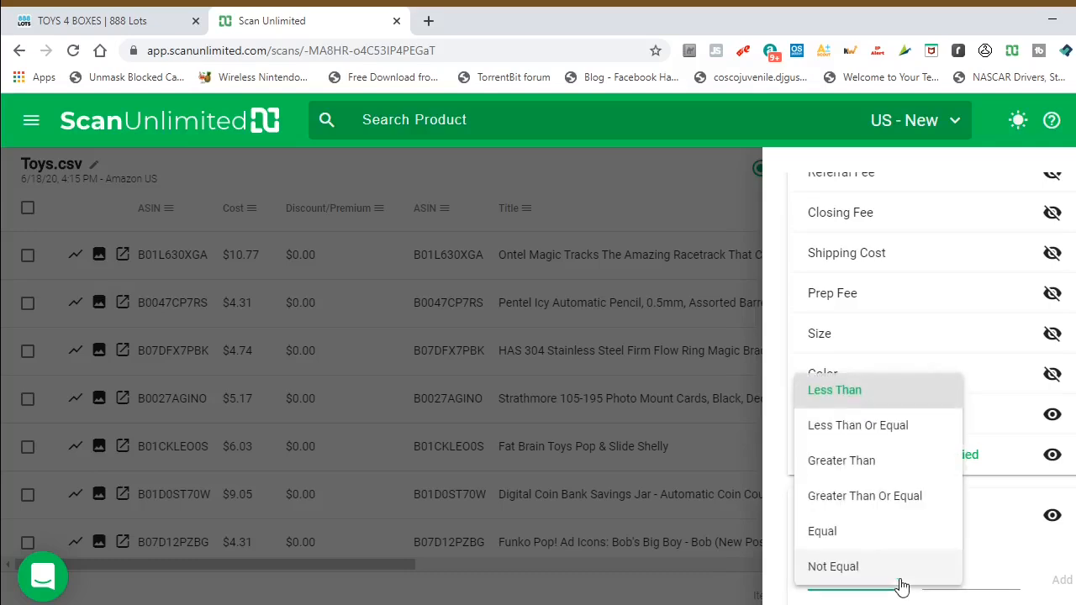
left_click(918, 511)
left_click(964, 577)
type("10")
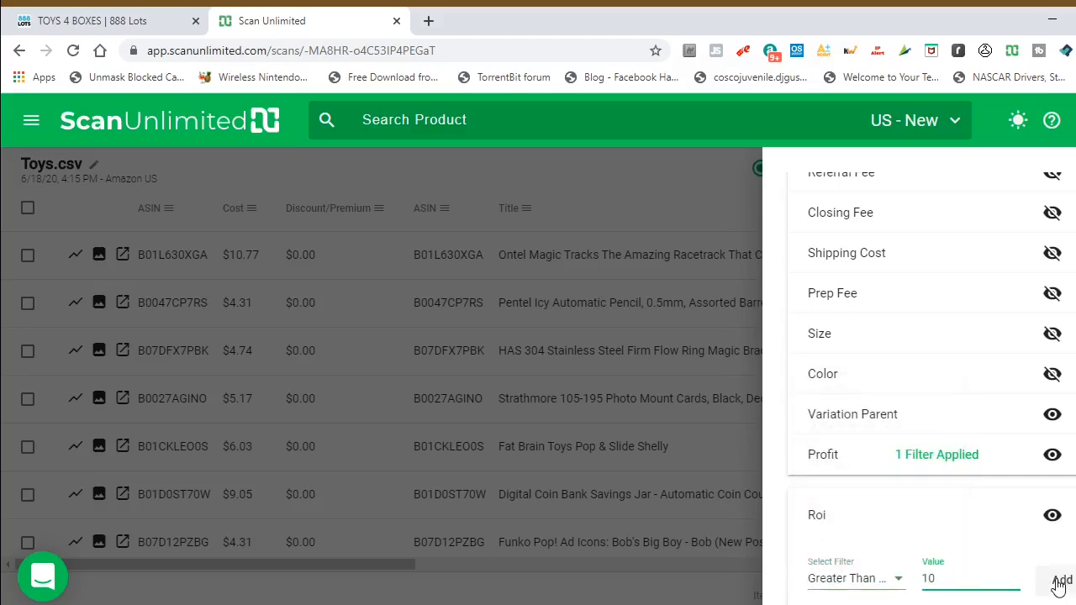
left_click(1058, 584)
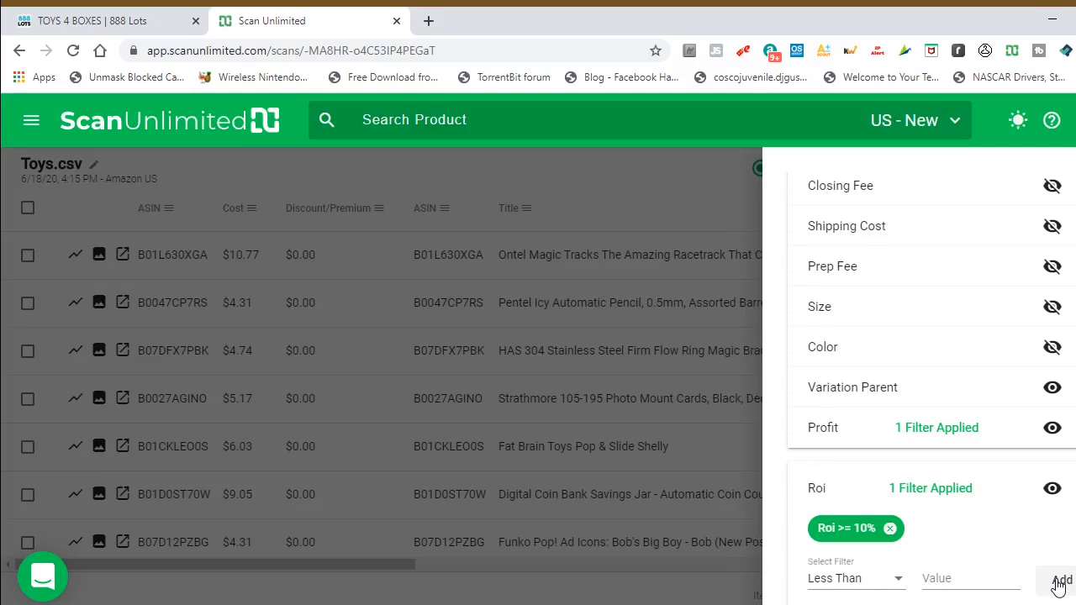
left_click(667, 417)
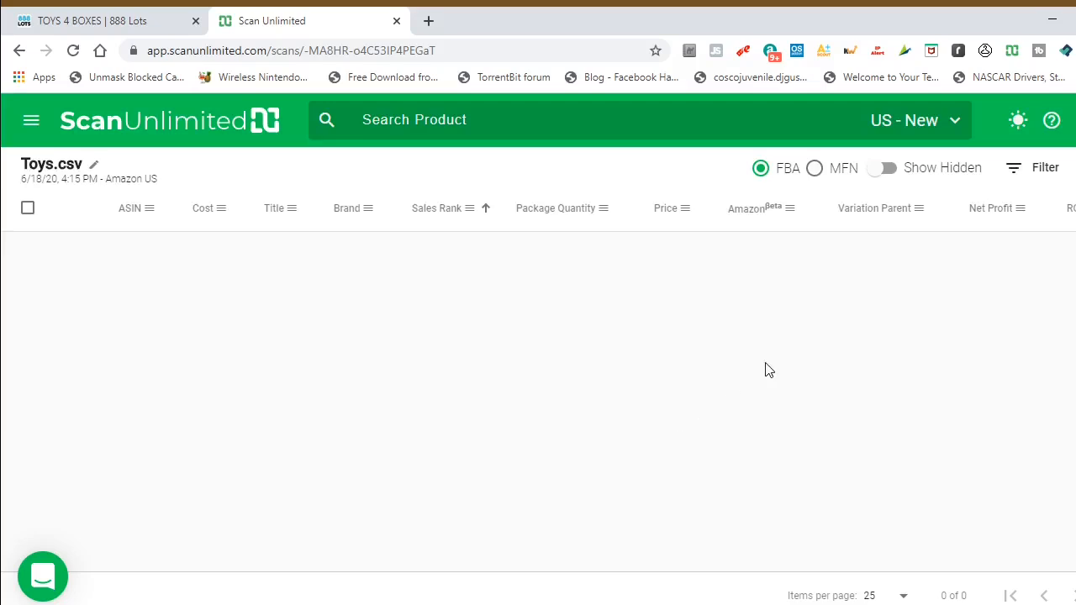
- Remove the Roi and Profit filters and return to the product list
left_click(1035, 170)
left_click(892, 531)
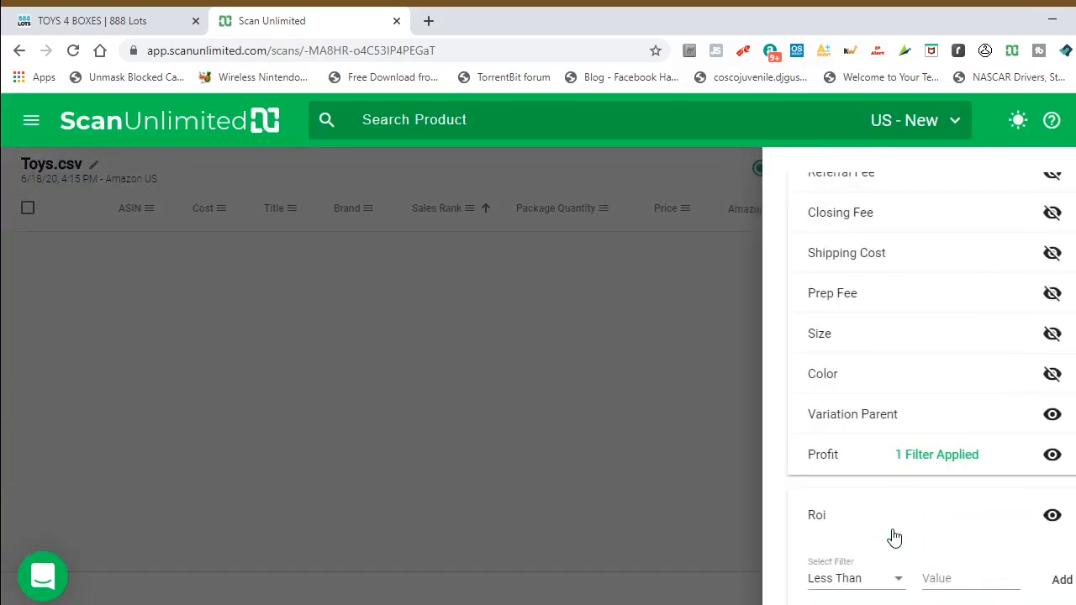
left_click(1048, 472)
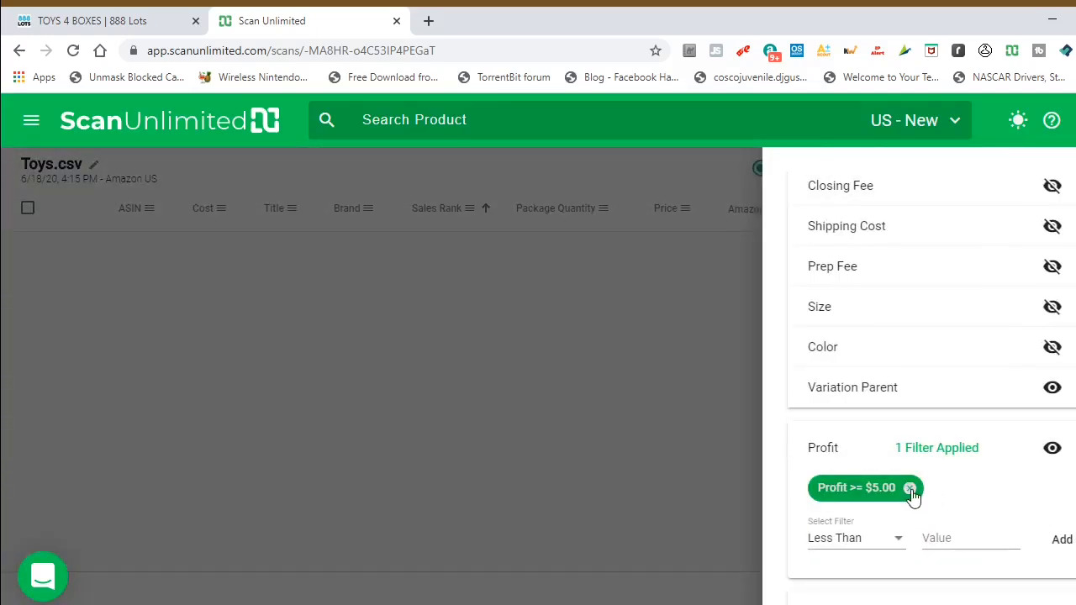
left_click(911, 490)
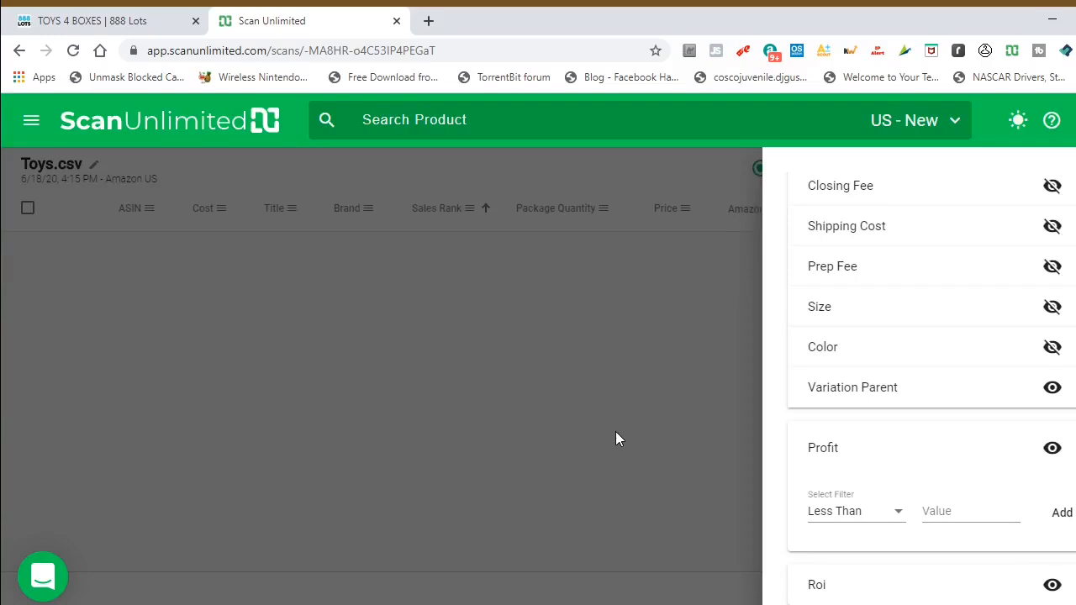
left_click(616, 434)
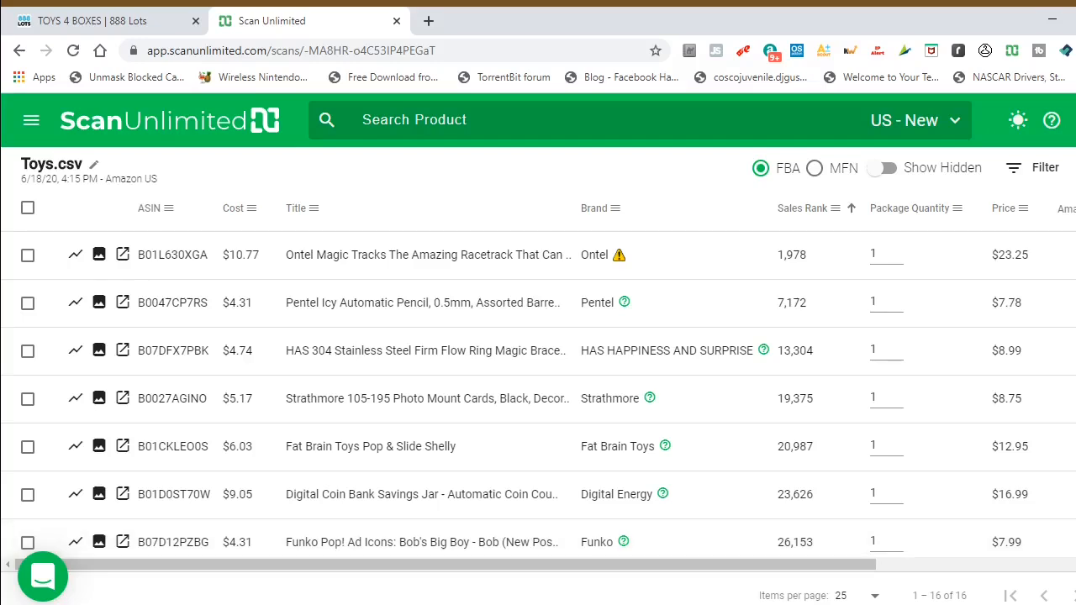
- Review the sales rank, price, net profit, and ROI of the products in the filtered Toys.csv list
scroll(537, 385, "right", 5)
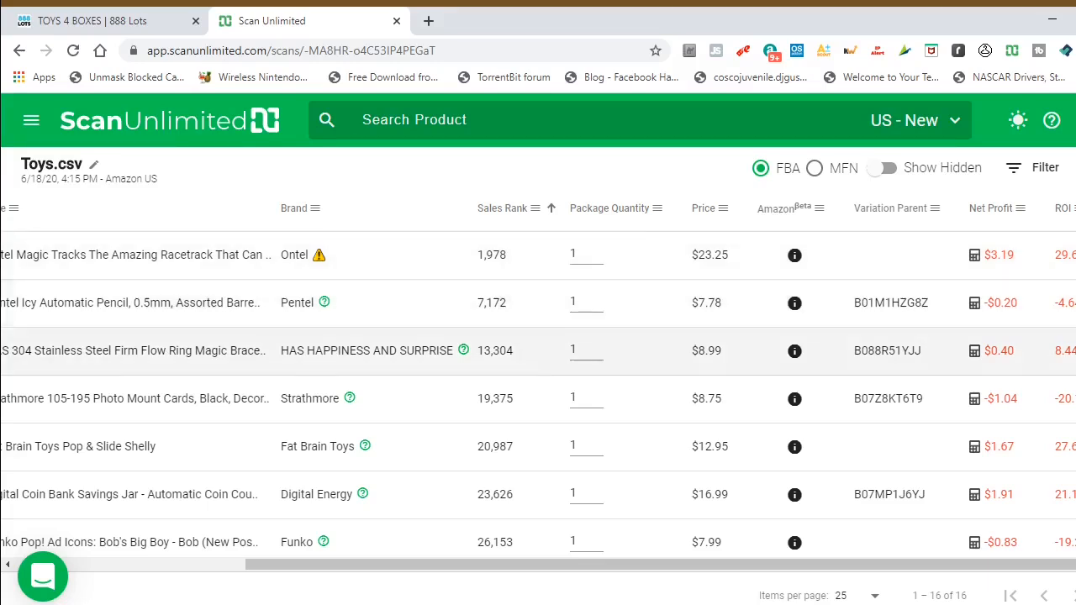
scroll(537, 402, "down", 3)
scroll(537, 402, "down", 2)
scroll(538, 402, "down", 2)
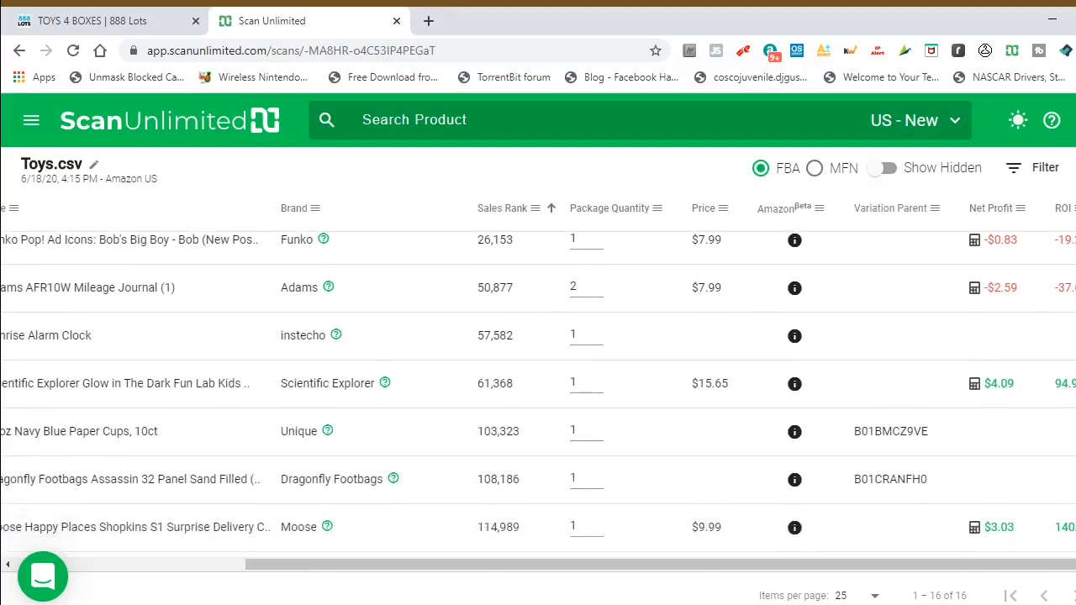
scroll(537, 402, "down", 1)
scroll(537, 402, "down", 2)
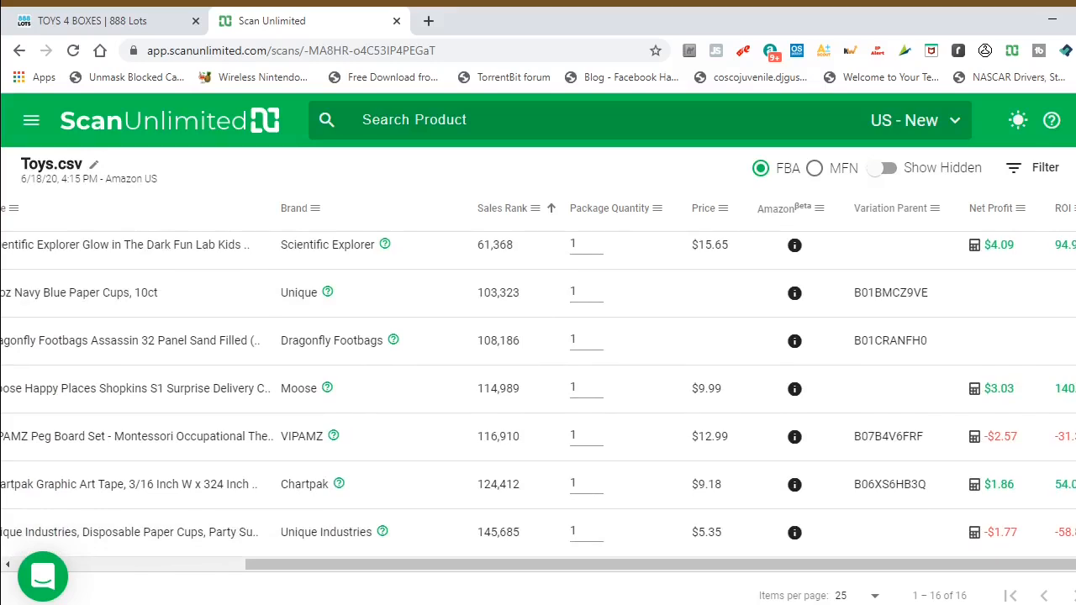
- Open the Scientific Explorer Glow in The Dark Fun Lab kit and review its price history, offers, and profit calculation
scroll(538, 388, "up", 1)
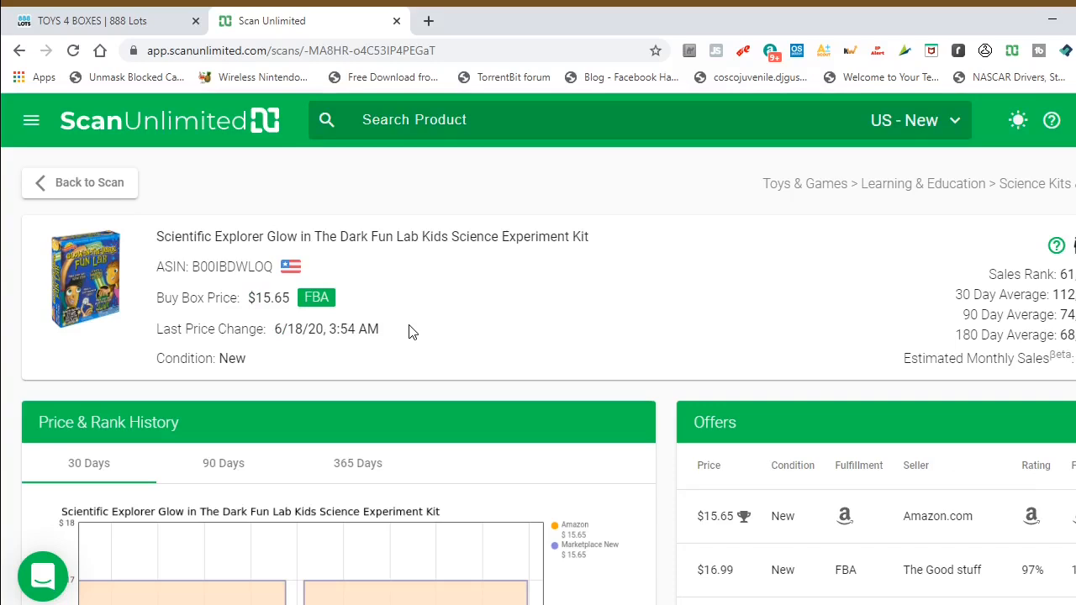
scroll(411, 332, "down", 2)
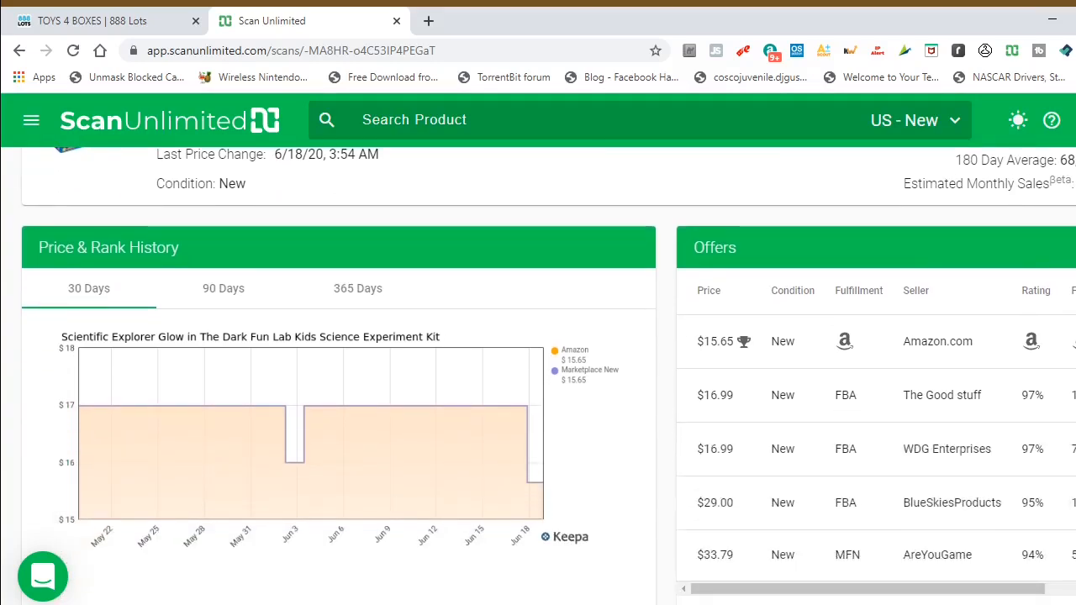
scroll(548, 372, "up", 1)
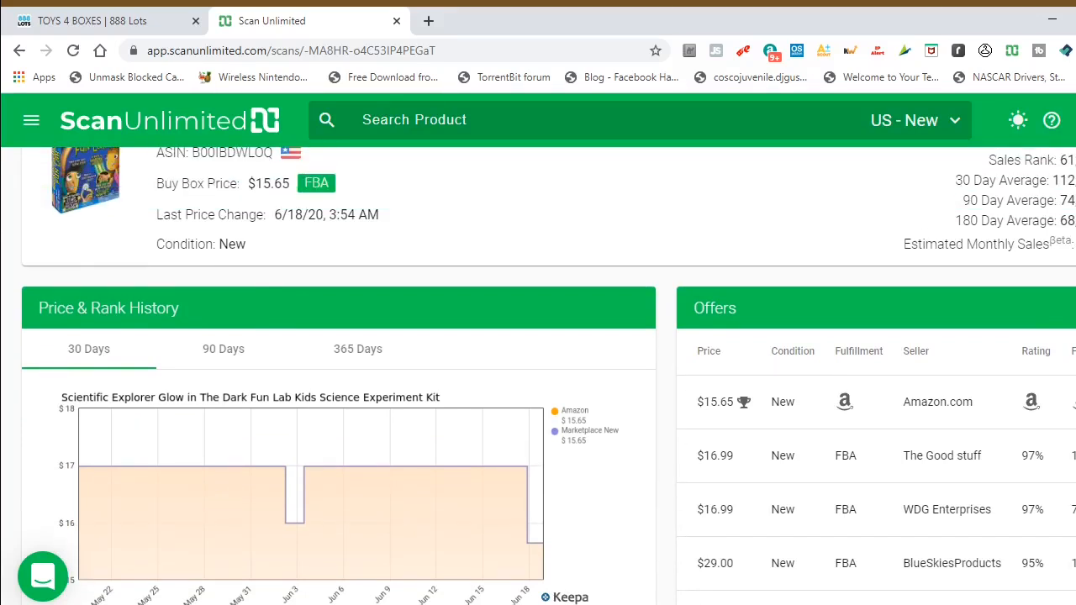
scroll(537, 374, "down", 5)
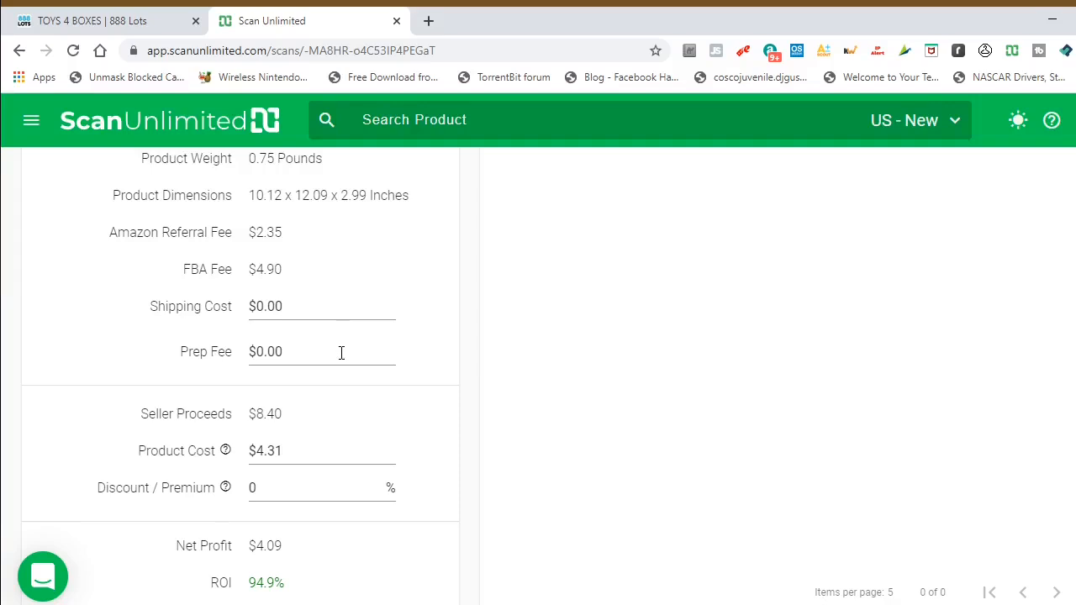
scroll(281, 542, "down", 1)
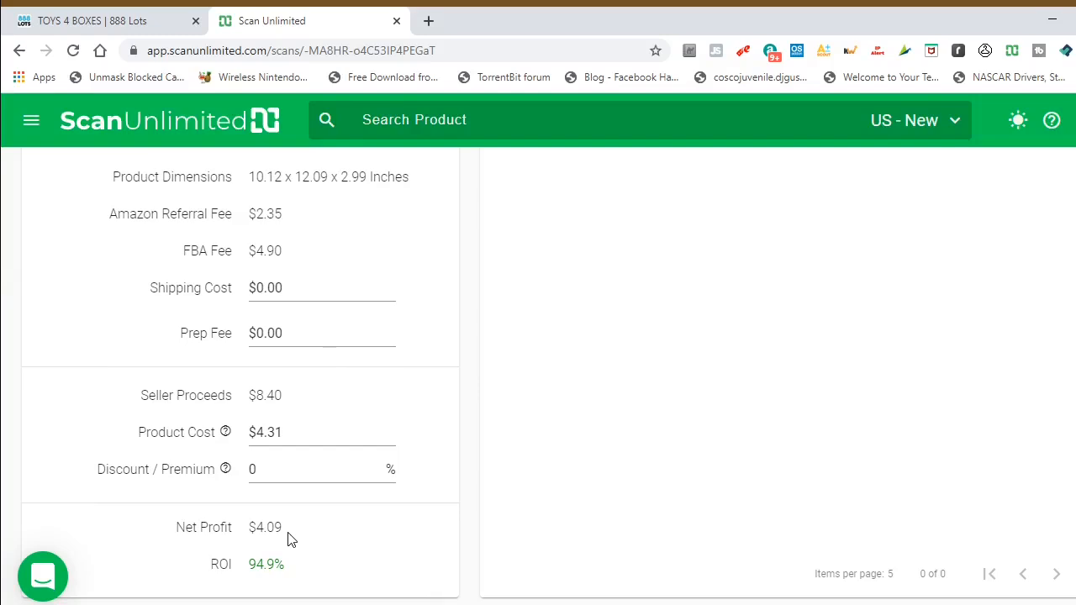
scroll(673, 404, "up", 15)
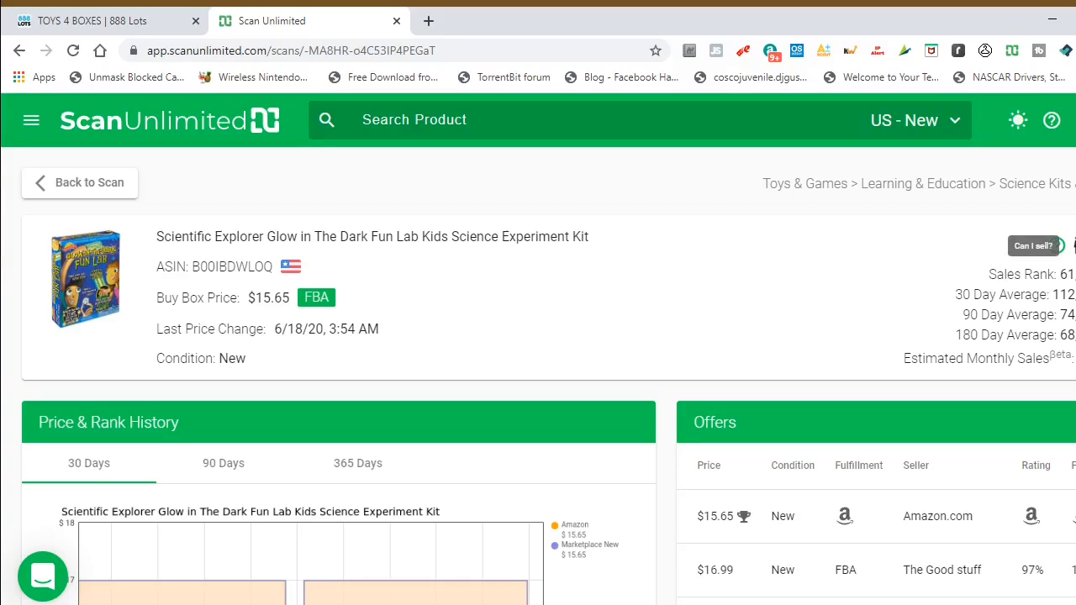
- Check in Amazon Seller Central whether the Scientific Explorer kit can be sold and open its approval request
left_click(1069, 245)
left_click(1033, 353)
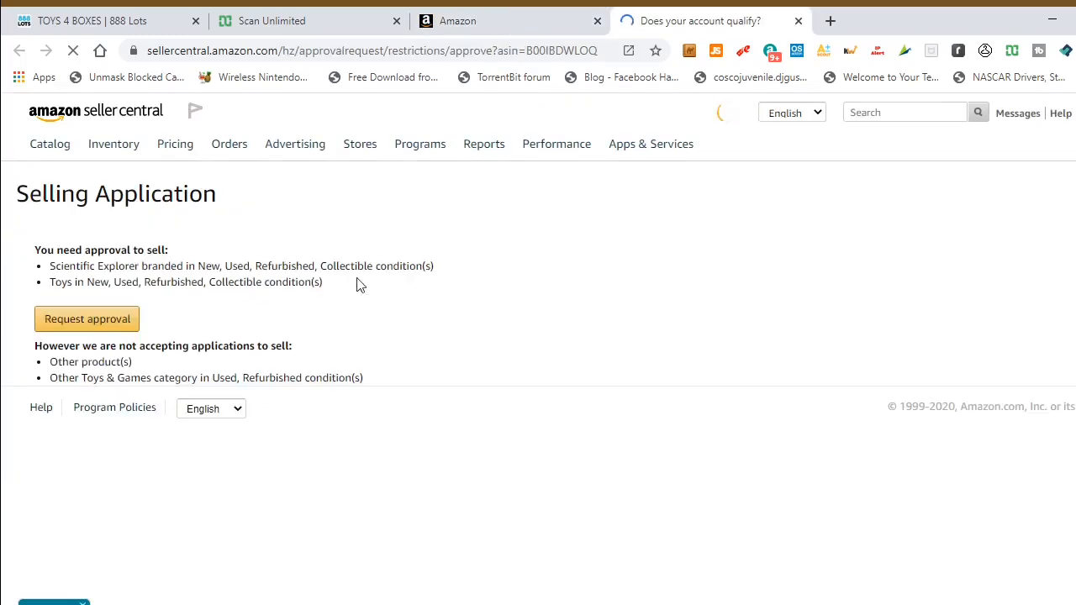
left_click(122, 326)
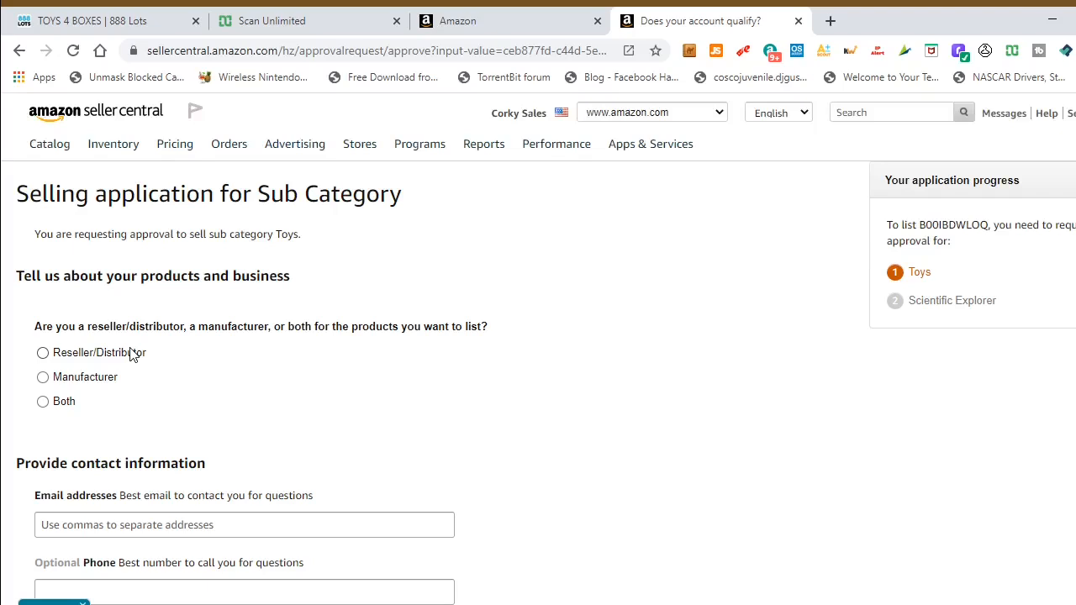
- Choose Reseller/Distributor in the Toys selling application, review the required invoice documents, and close both Amazon pages
left_click(130, 353)
scroll(361, 335, "down", 2)
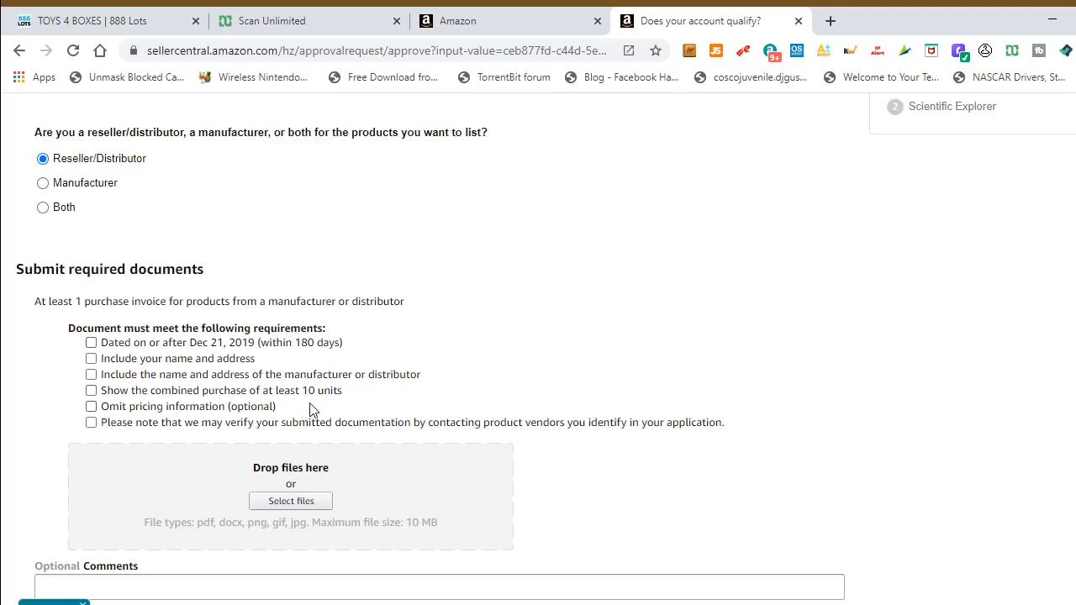
scroll(420, 252, "up", 3)
left_click(597, 21)
left_click(598, 20)
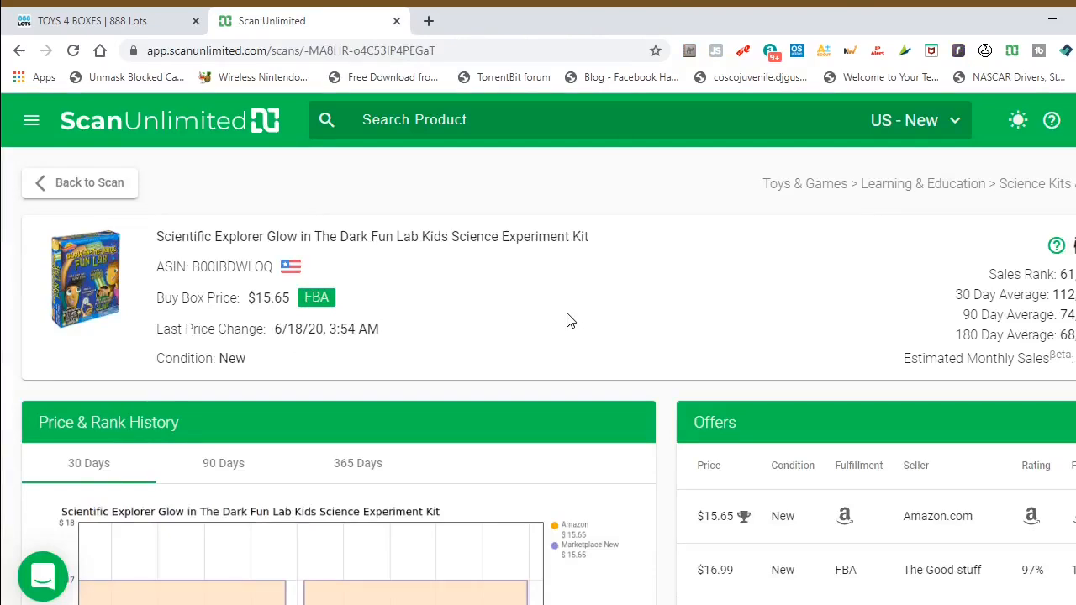
- Go back to the scan, open the Moose Happy Places Shopkins product, and review its price history, offers, and profit calculation
left_click(126, 192)
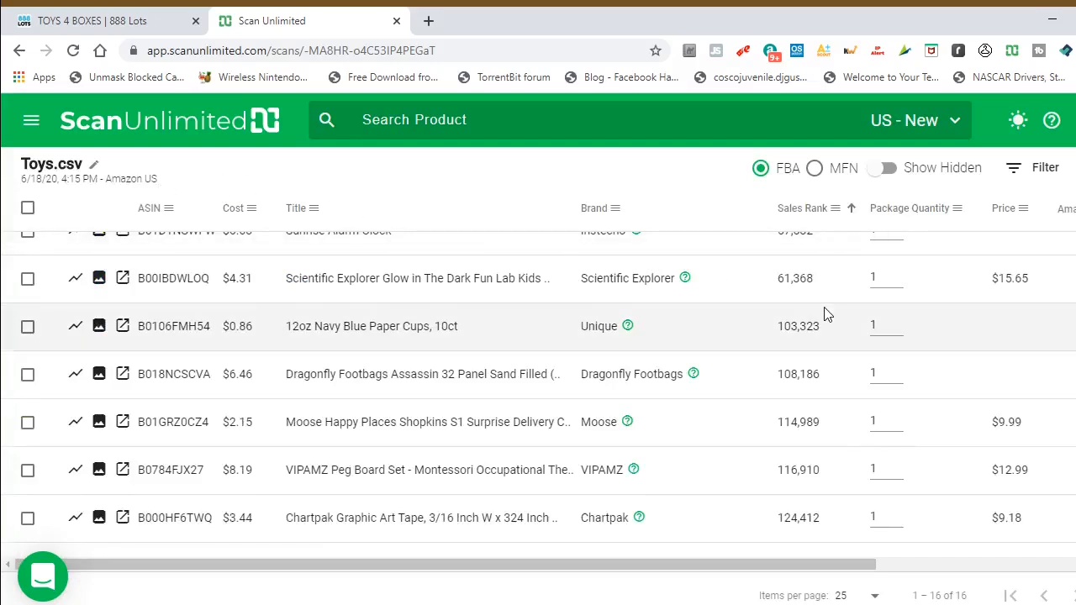
scroll(538, 378, "right", 3)
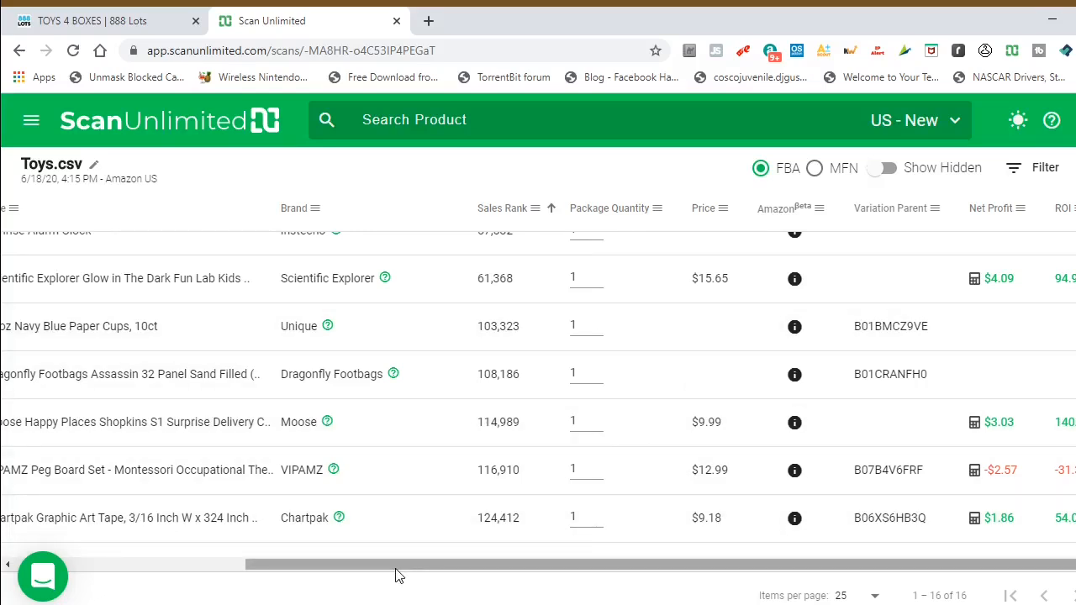
left_click(343, 418)
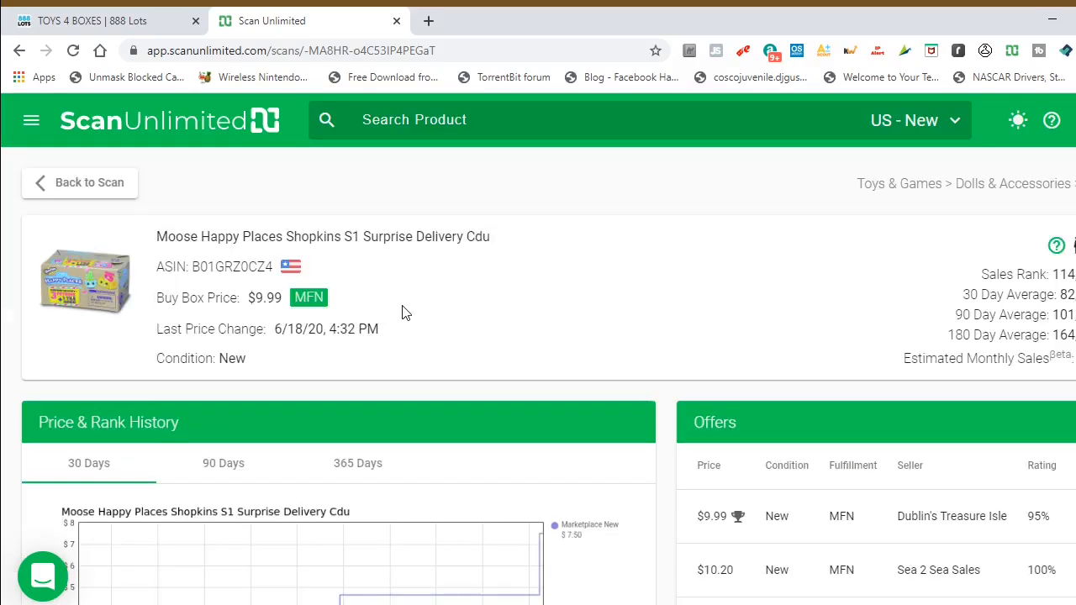
scroll(402, 313, "down", 3)
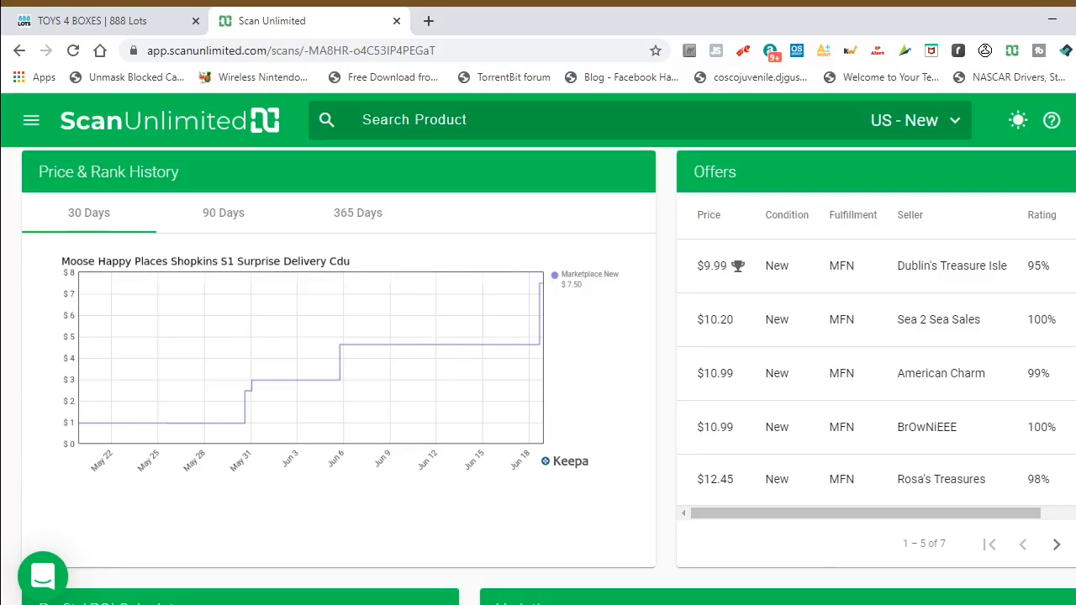
scroll(585, 348, "down", 5)
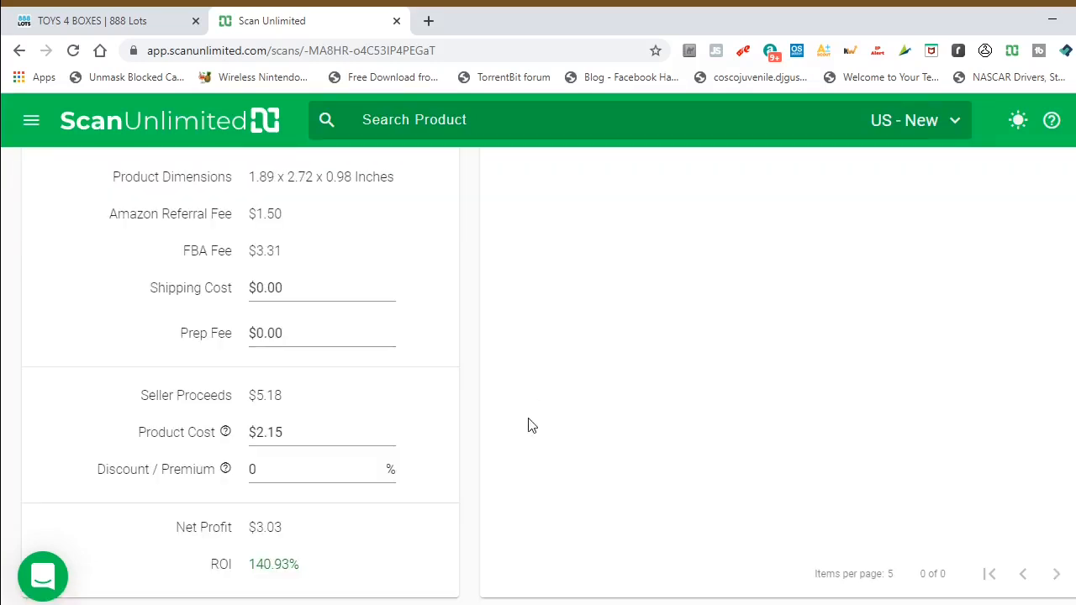
scroll(515, 418, "up", 2)
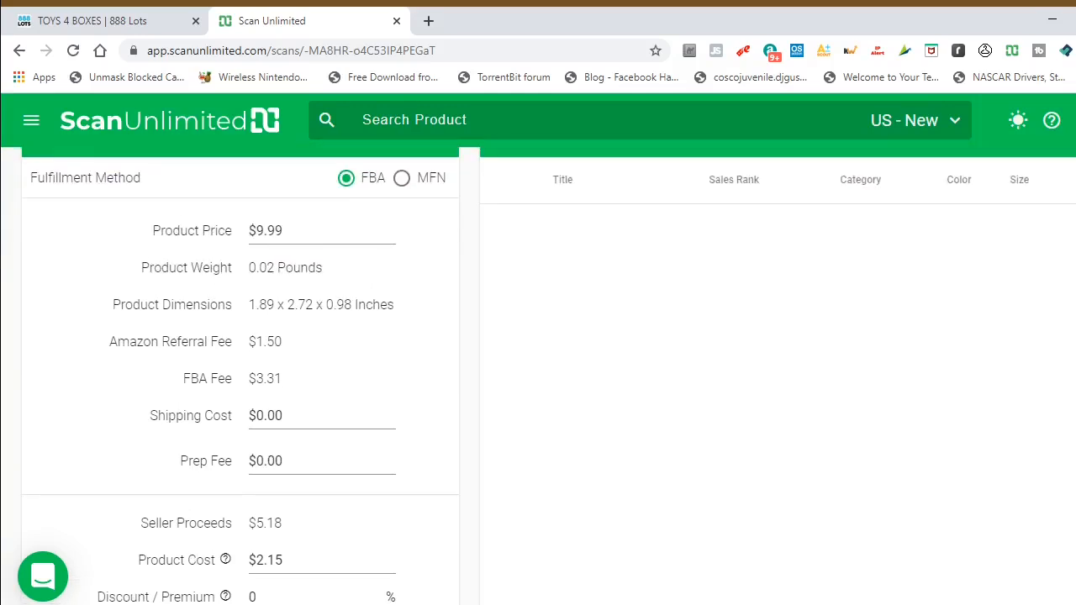
- Review the Shopkins product's profit calculation, open its Toys approval request in Amazon Seller Central, and close both Amazon pages
scroll(515, 418, "up", 2)
scroll(516, 418, "down", 3)
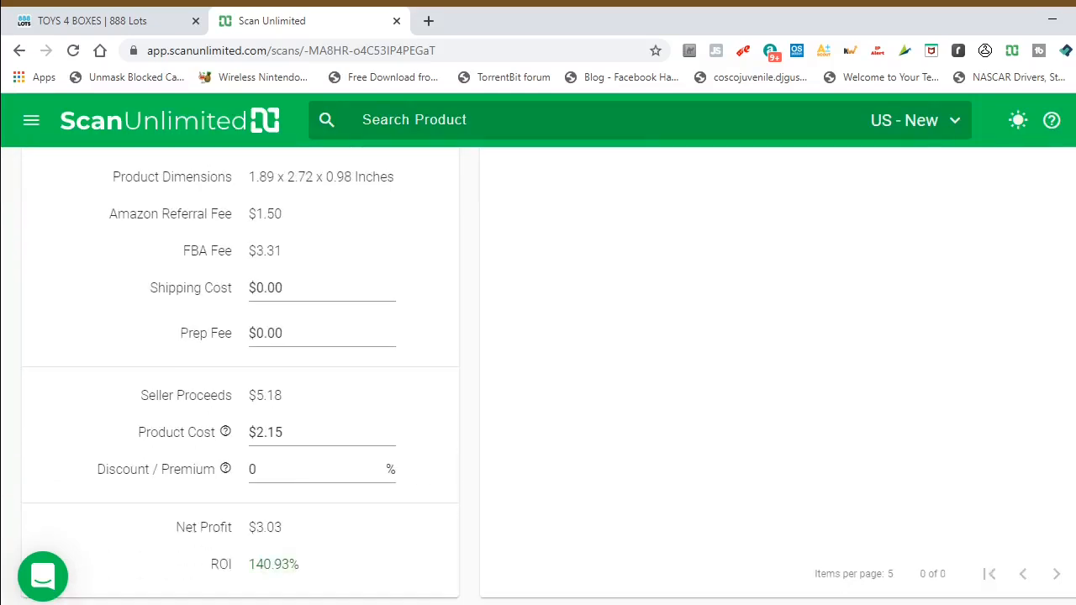
scroll(548, 377, "up", 1)
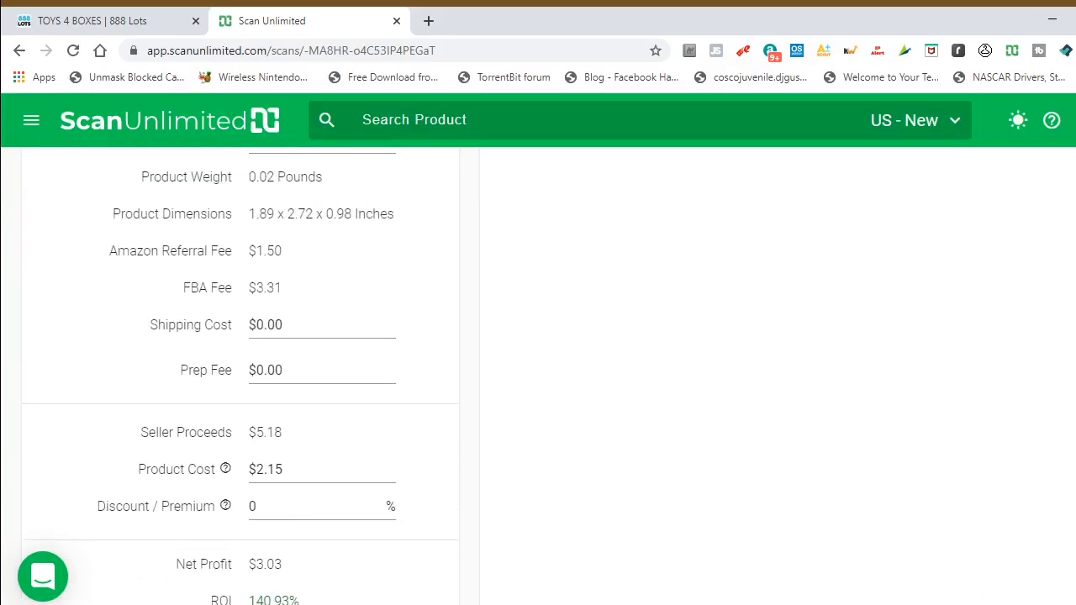
scroll(549, 377, "up", 8)
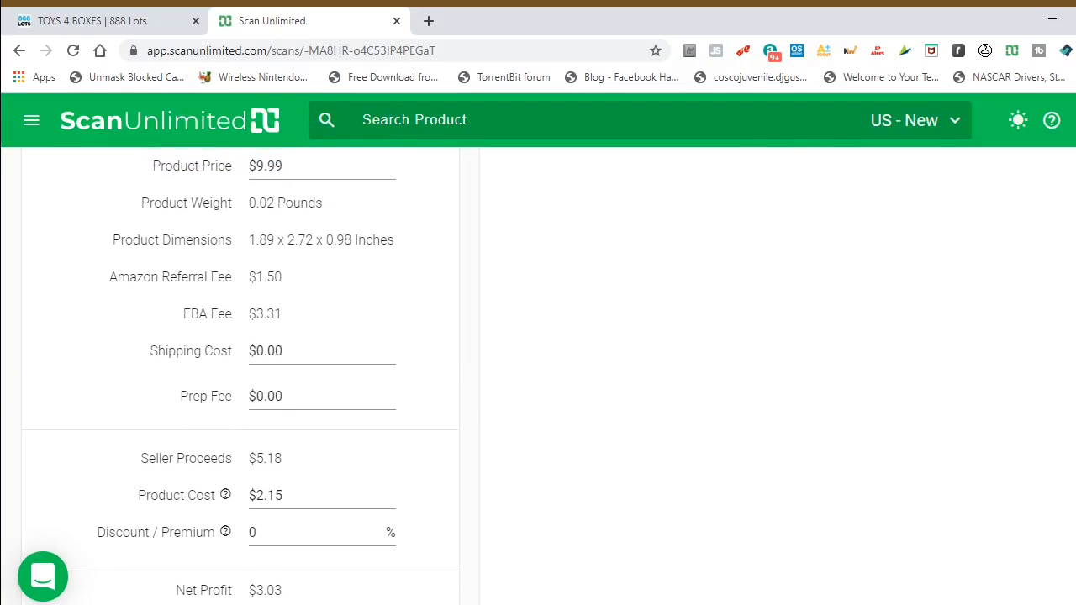
scroll(549, 377, "up", 1)
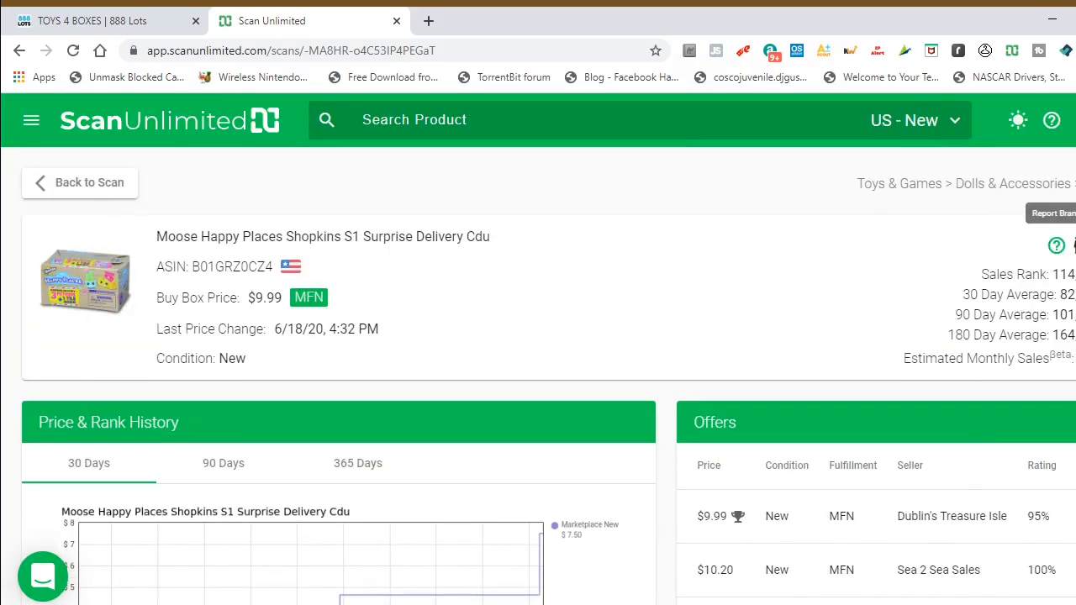
left_click(1073, 244)
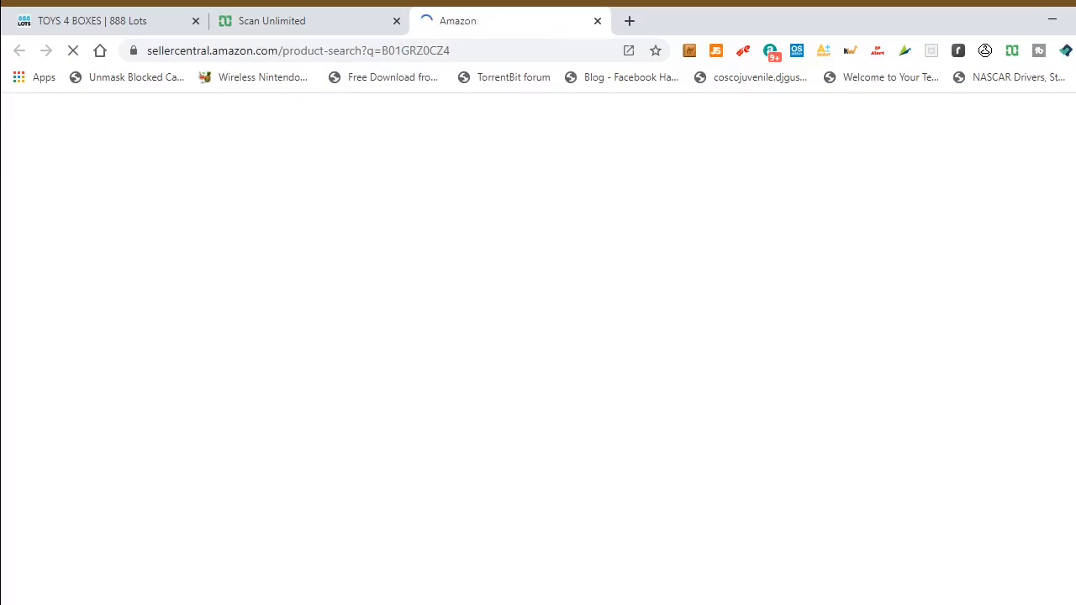
left_click(1050, 347)
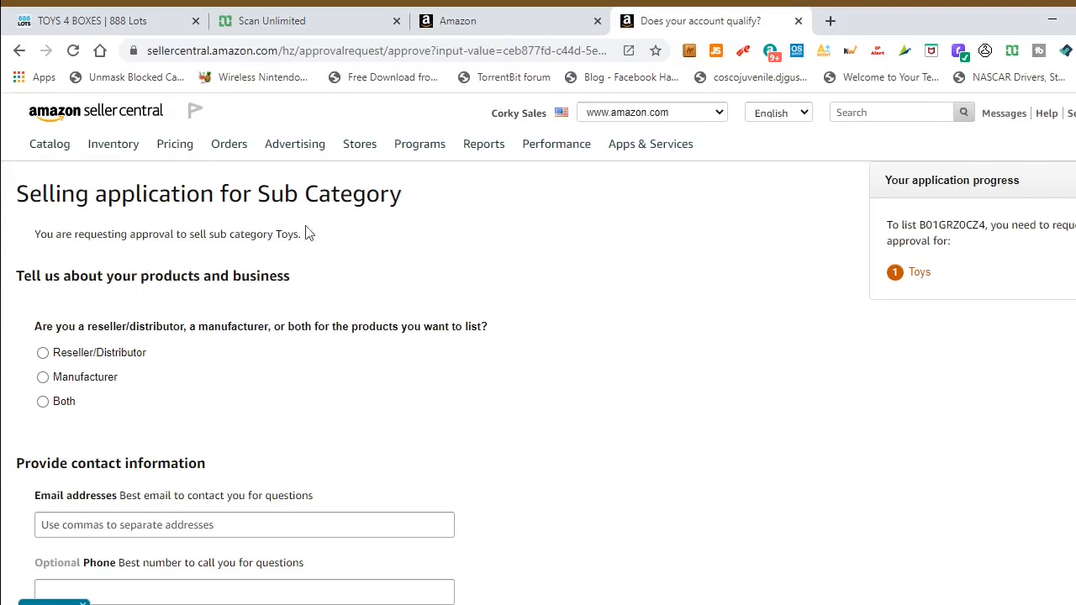
left_click(797, 20)
left_click(597, 20)
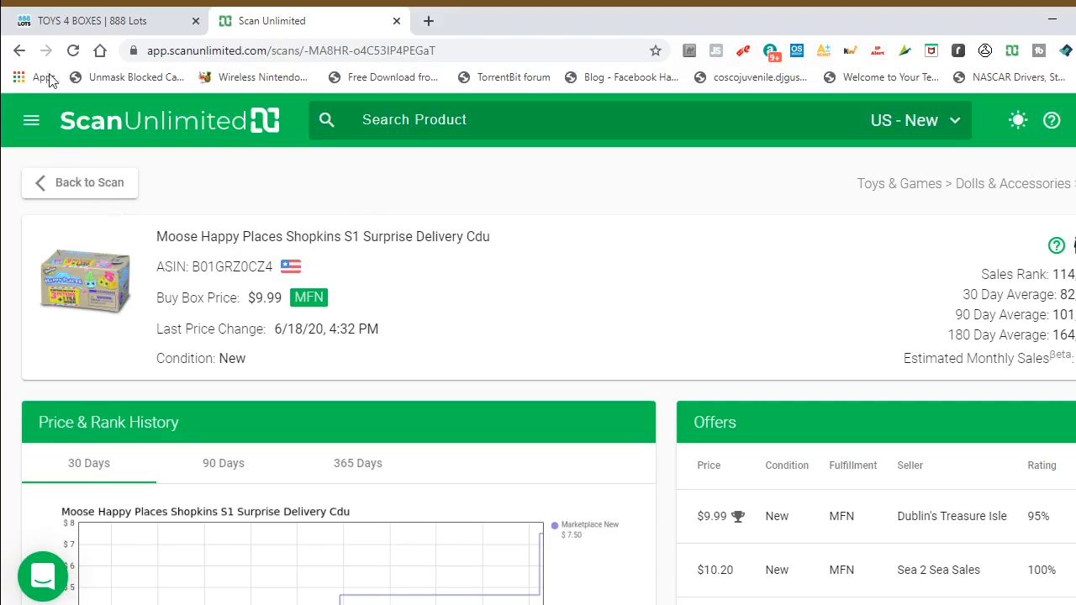
- Go back to the scan, open the Chartpak Graphic Art Tape product, and review its price history, offers, and profit calculation
left_click(63, 199)
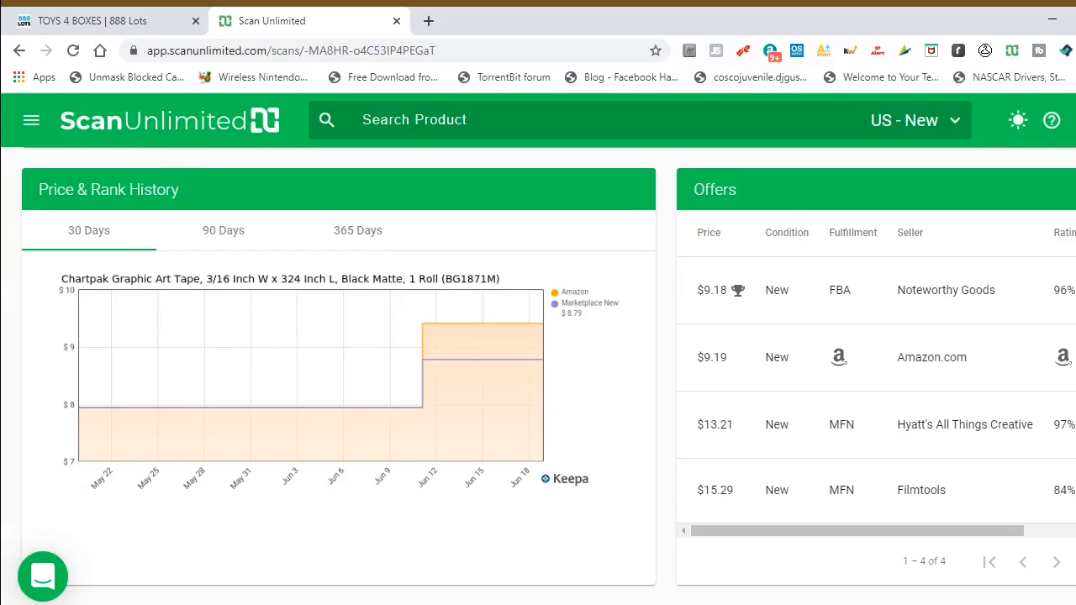
scroll(538, 375, "up", 1)
scroll(538, 376, "down", 7)
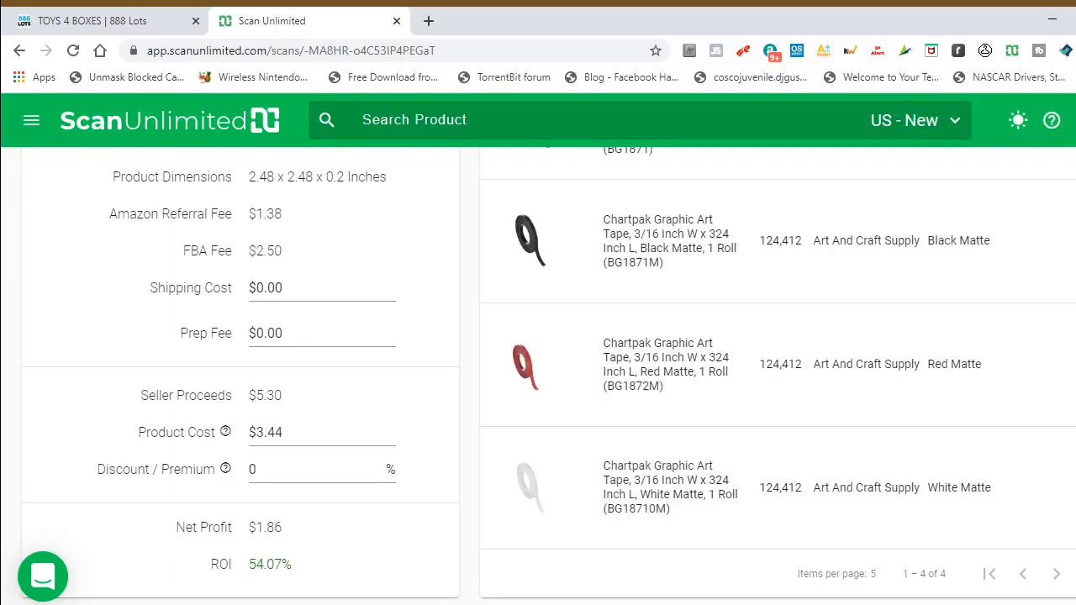
scroll(538, 376, "up", 8)
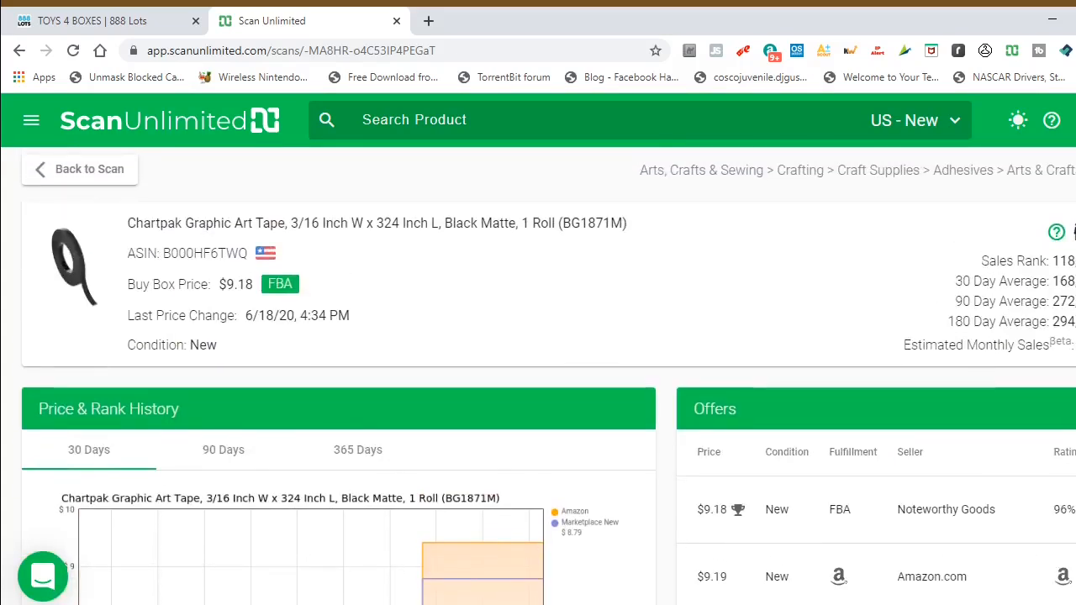
scroll(538, 376, "up", 1)
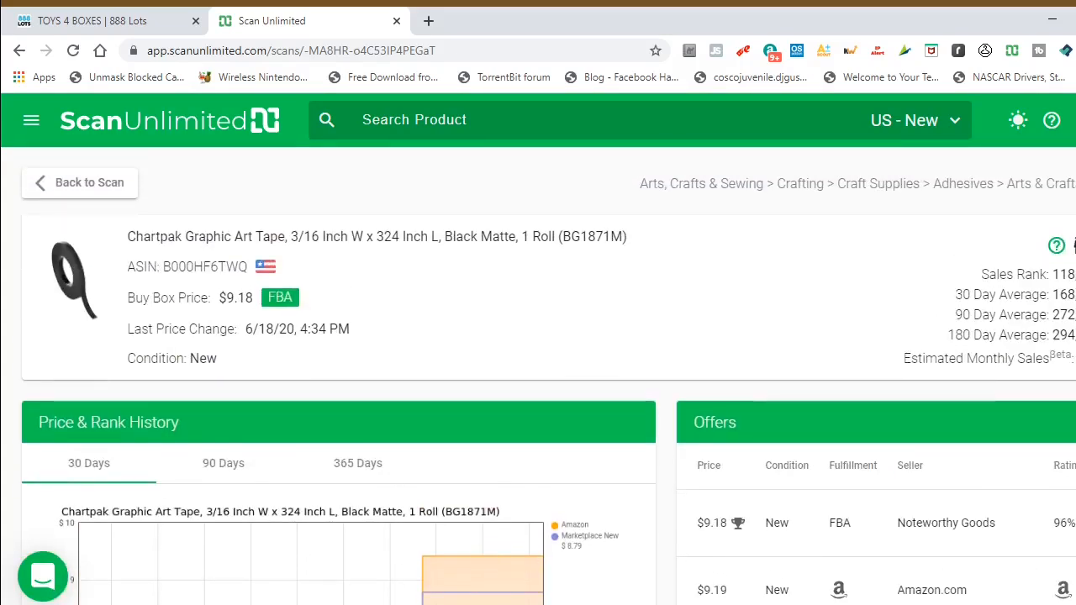
- Switch to the 888 Lots page for Lot 37054, view its price negotiation form, and return to Scan Unlimited without submitting an offer
key("ctrl+shift+Tab")
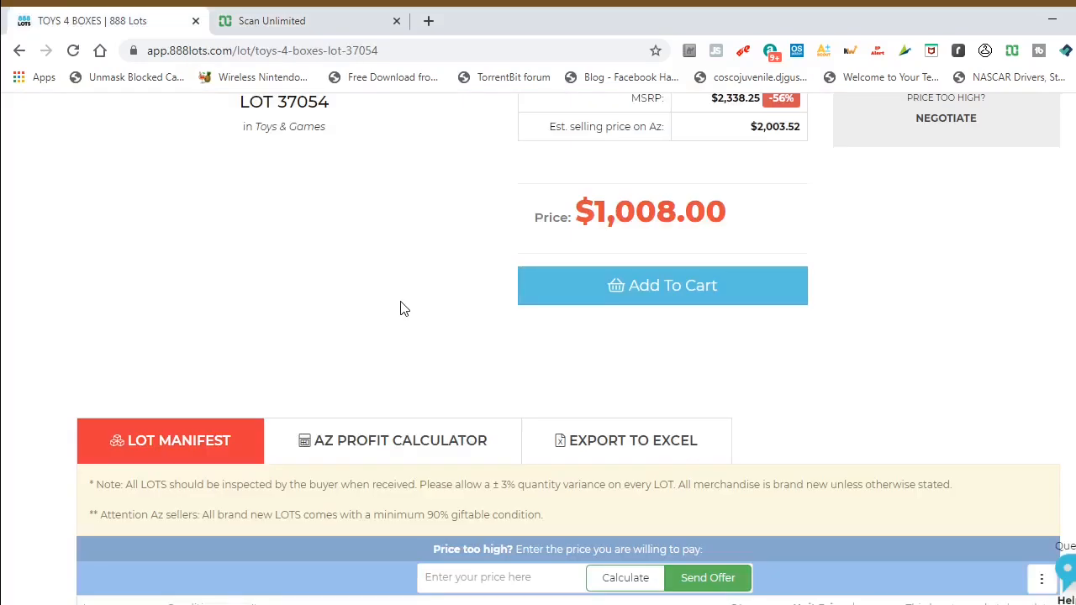
scroll(400, 307, "up", 2)
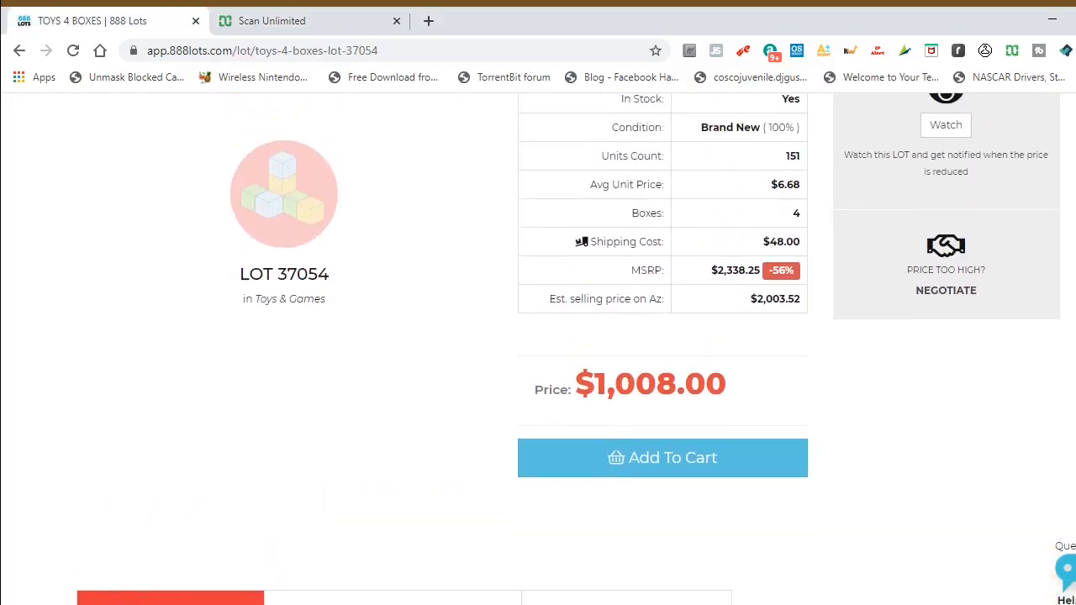
left_click(947, 291)
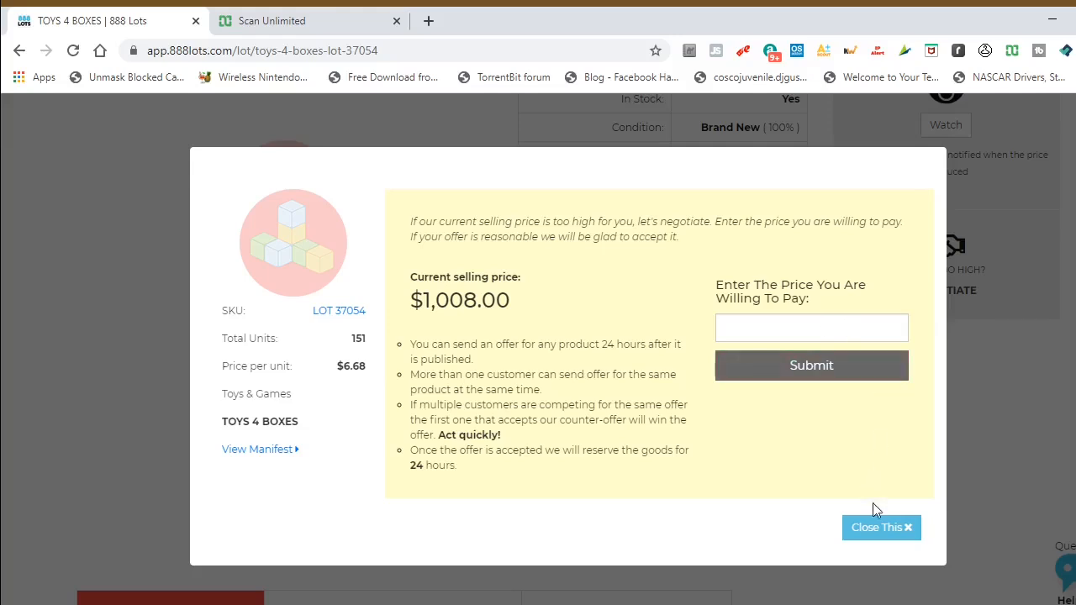
left_click(885, 538)
key("ctrl+Tab")
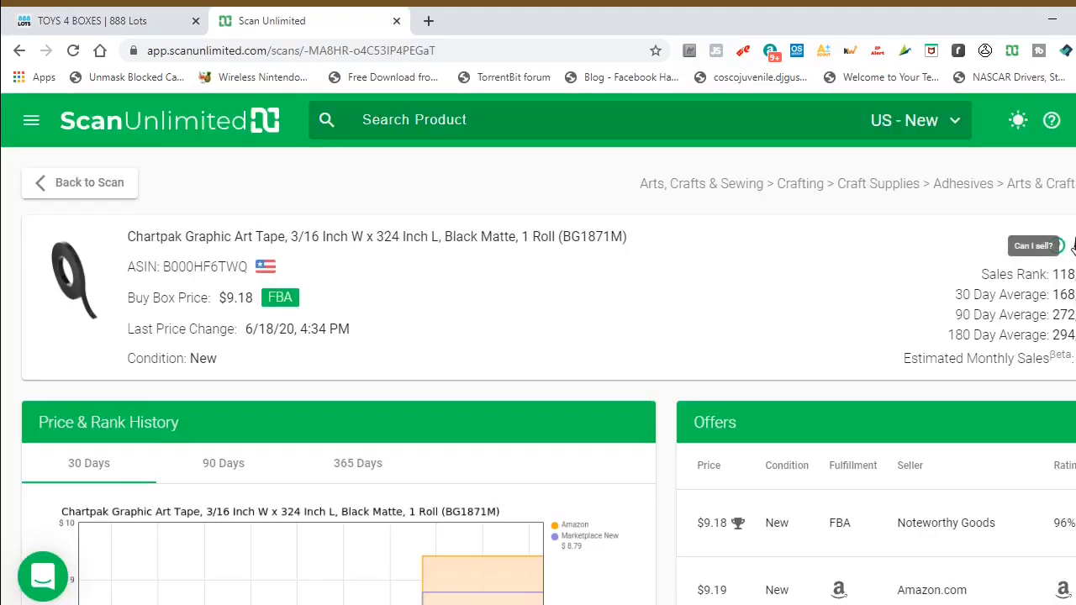
- Check in Amazon Seller Central whether the Chartpak tape can be sold in New condition, close the Amazon page, and return to the scan
left_click(1061, 246)
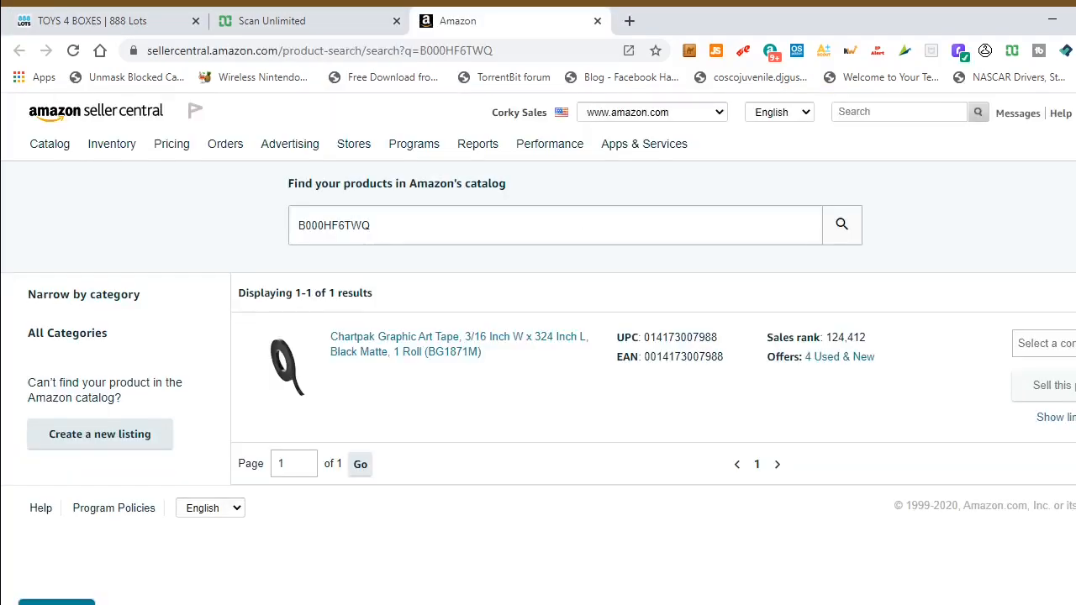
left_click(1051, 343)
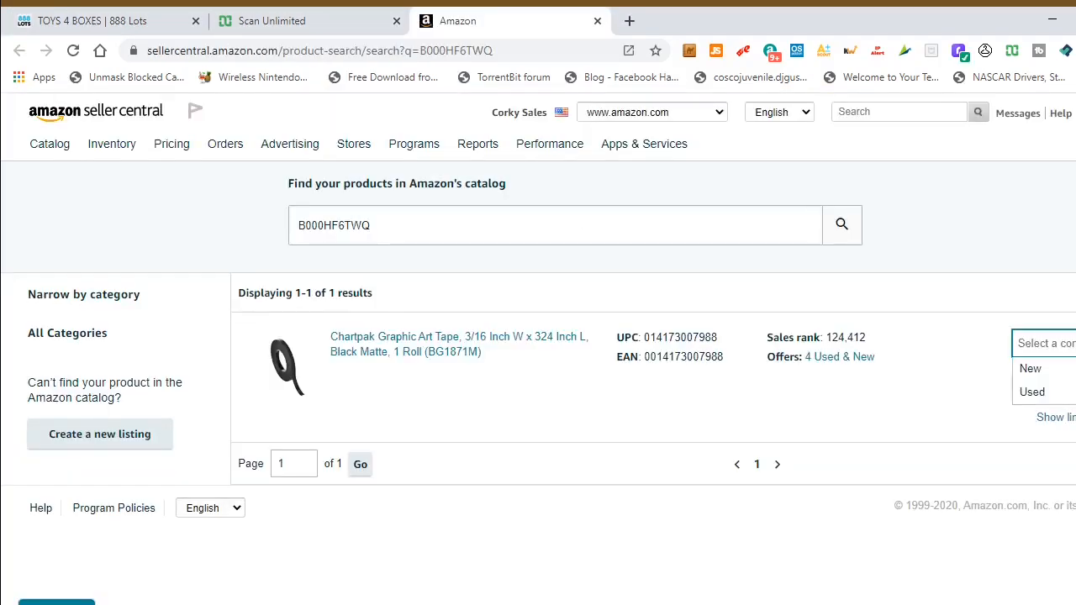
left_click(1064, 368)
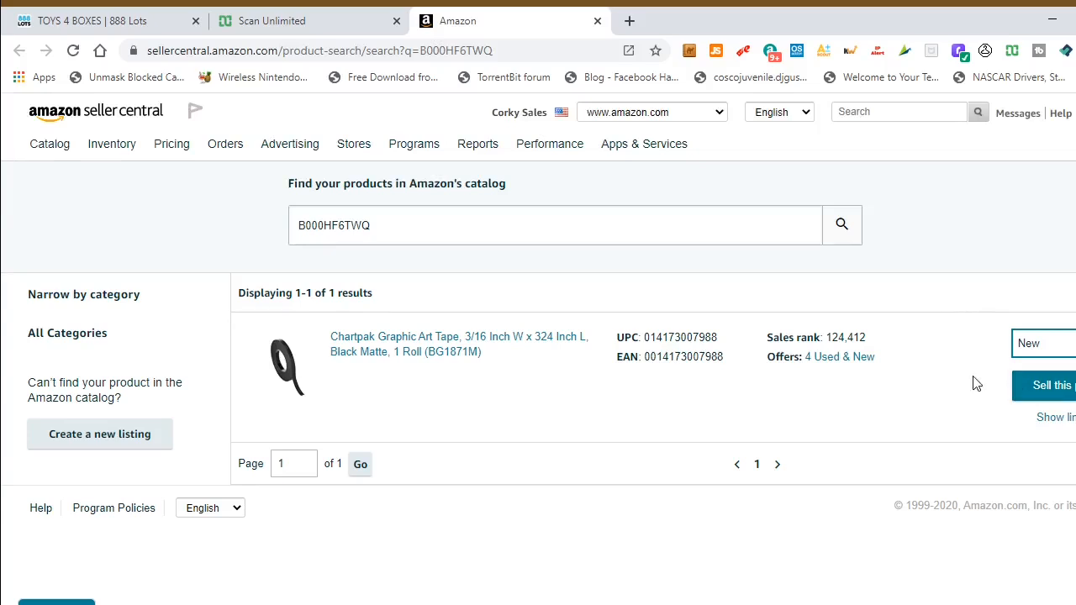
left_click(597, 21)
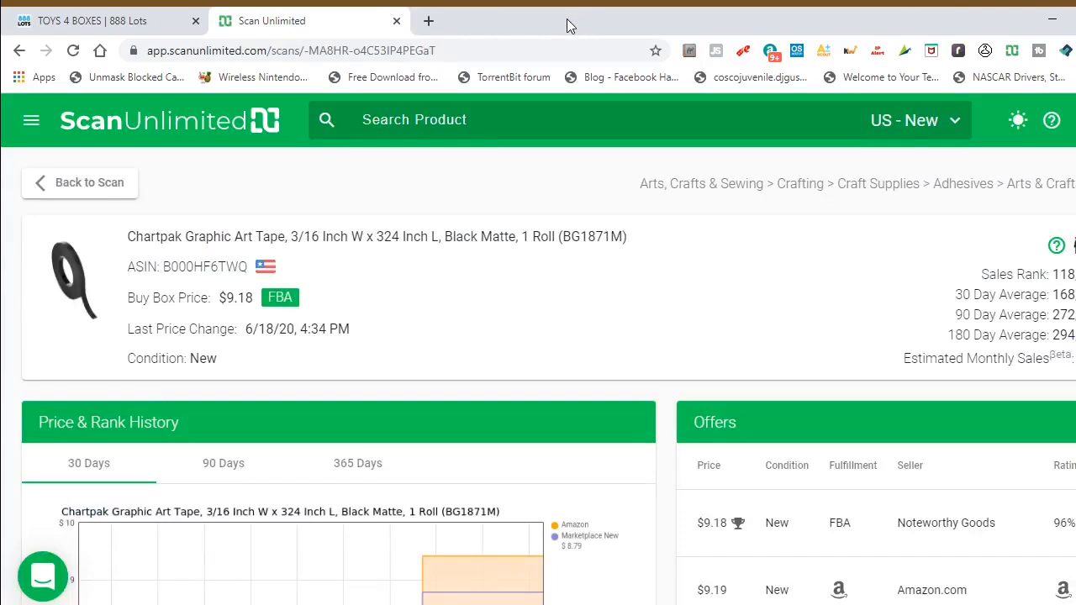
left_click(126, 181)
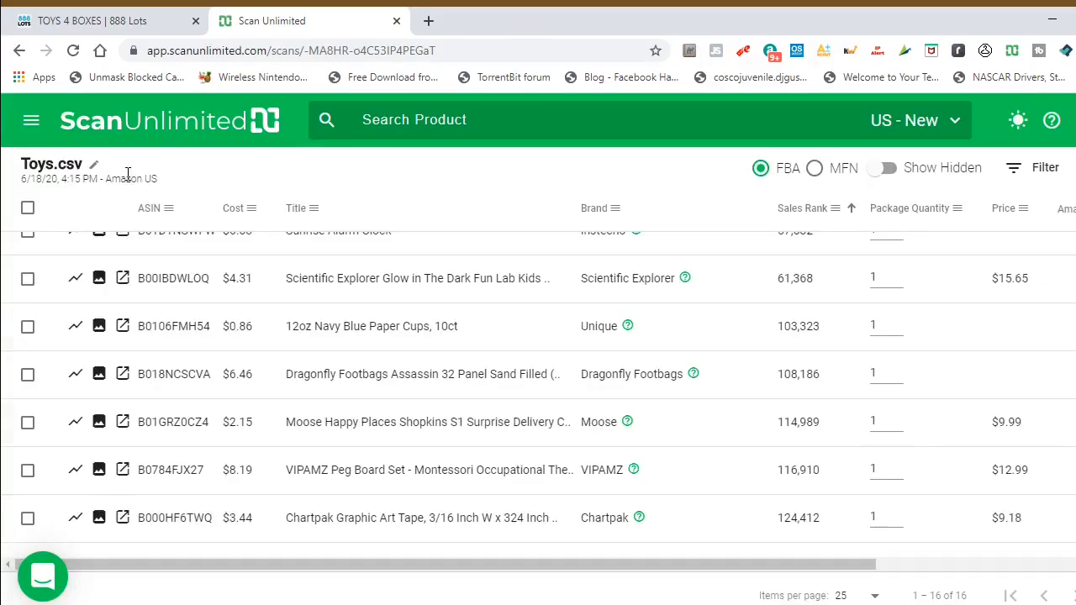
- Delete the Toys.csv scan from the list of scans
left_click(30, 122)
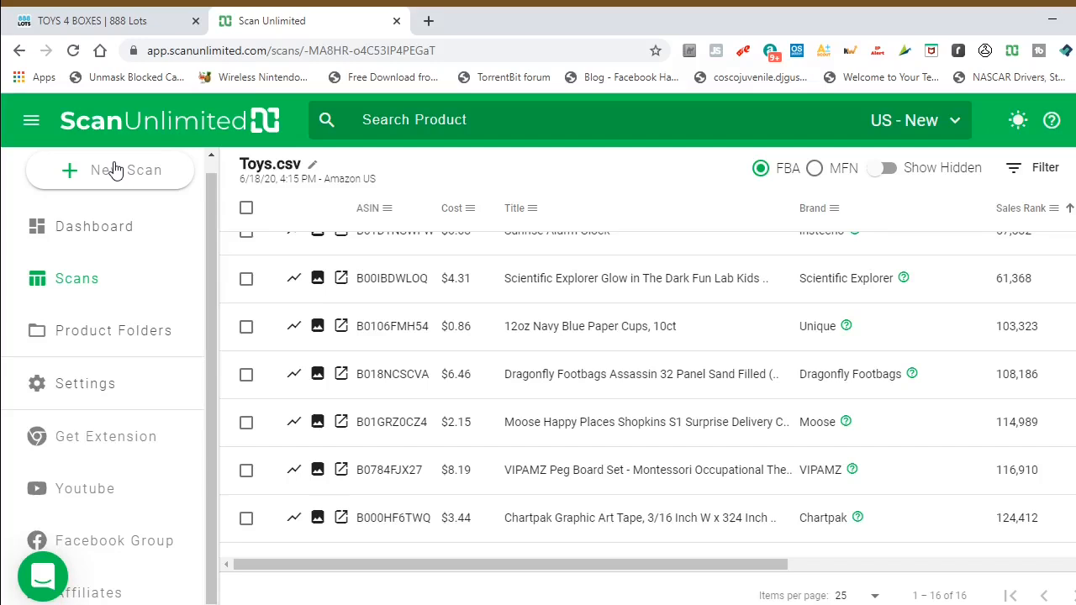
left_click(82, 278)
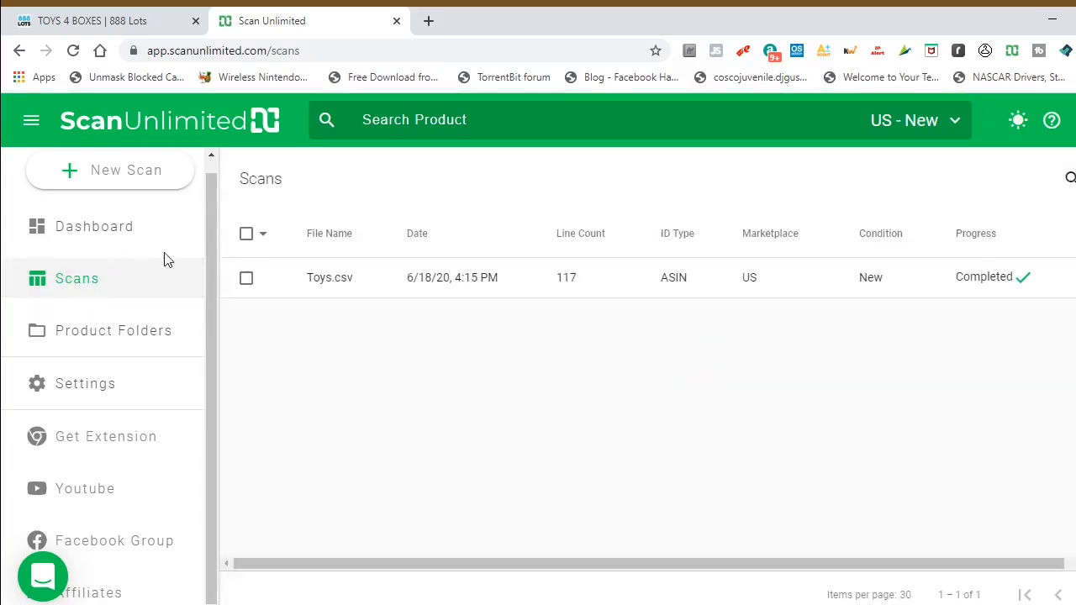
left_click(245, 279)
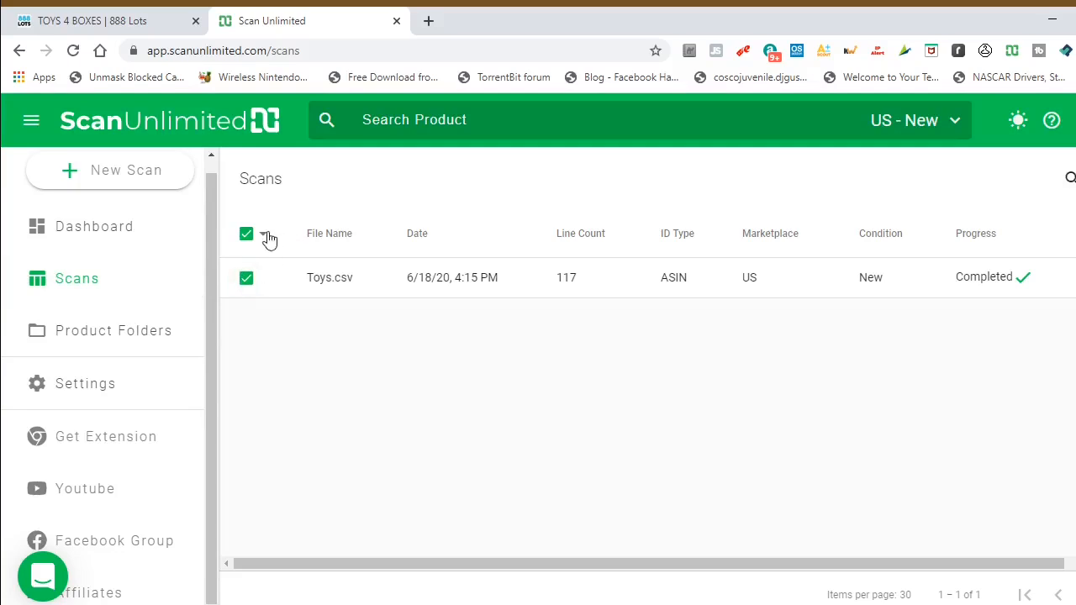
left_click(246, 235)
scroll(647, 336, "right", 2)
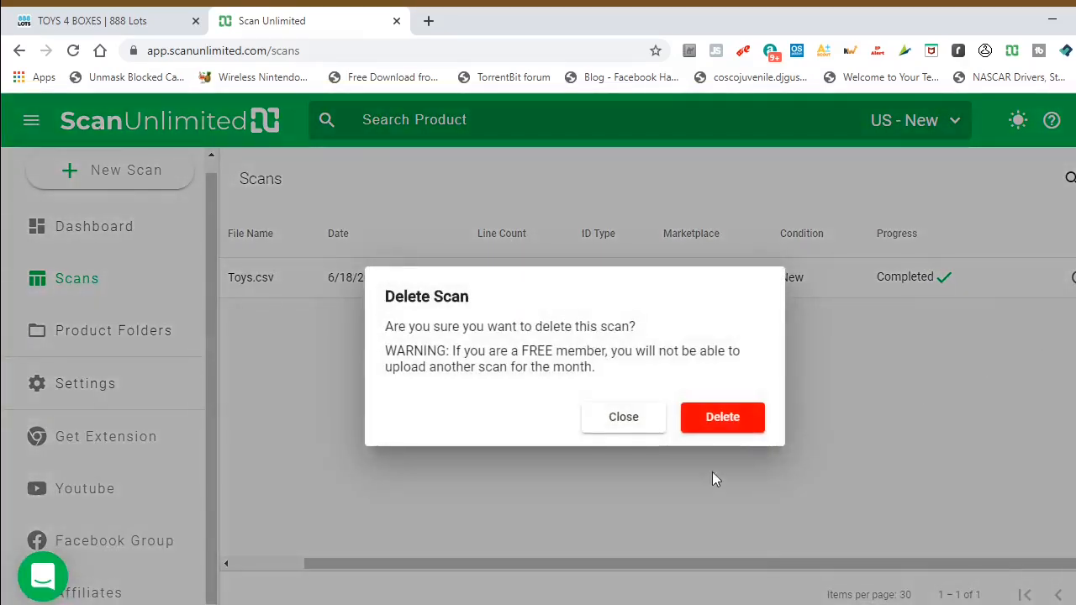
left_click(728, 415)
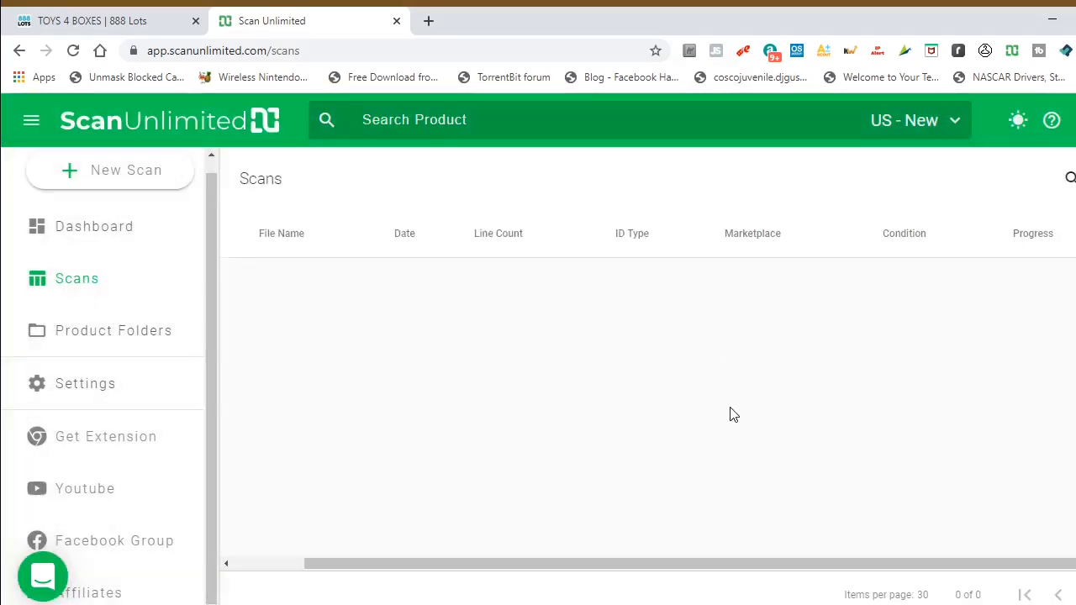